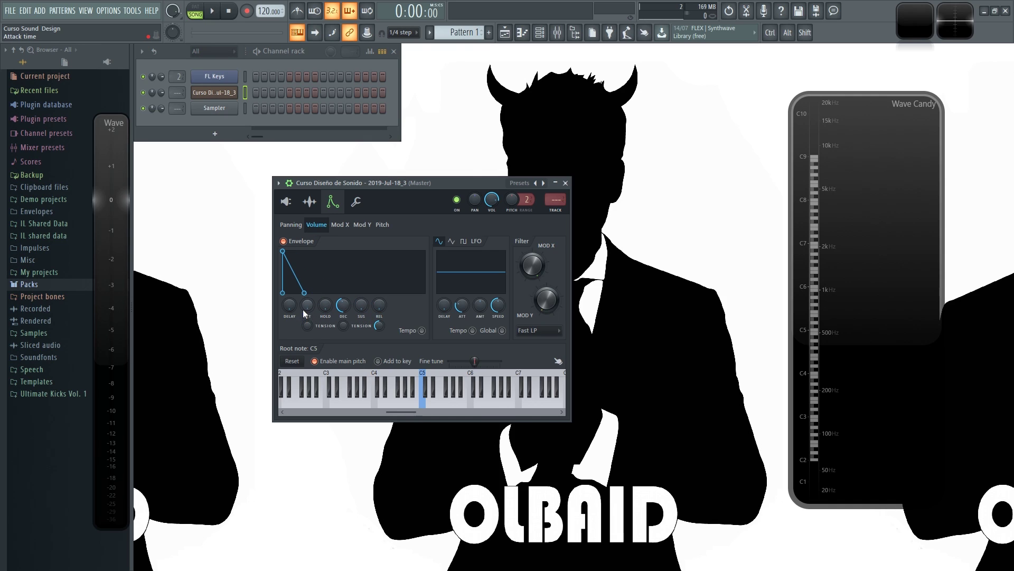
Shorten and curve the decay of the volume envelope, auditioning the granulized sound with short notes around C5
drag(358, 310, 358, 304)
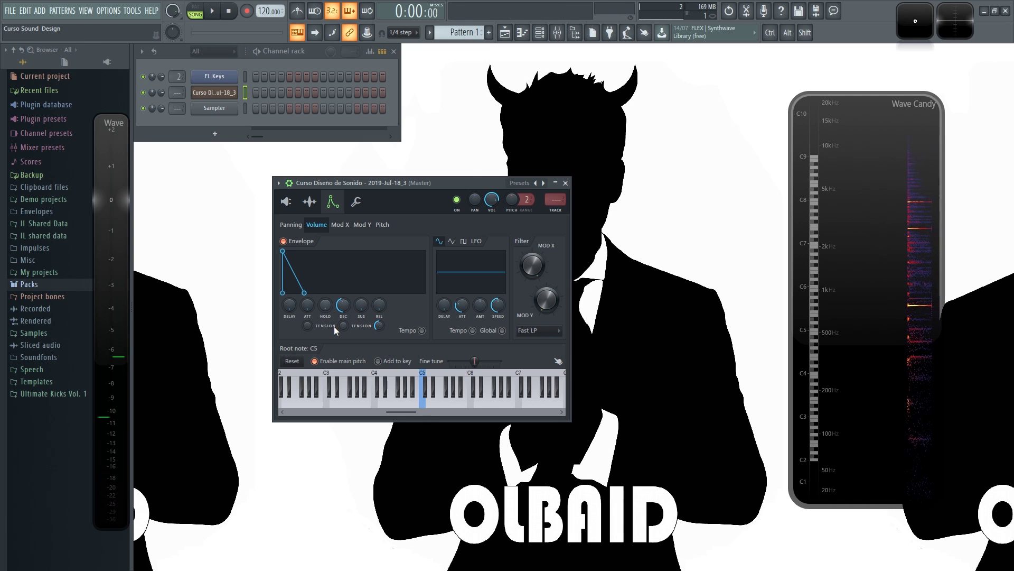
drag(343, 305, 343, 315)
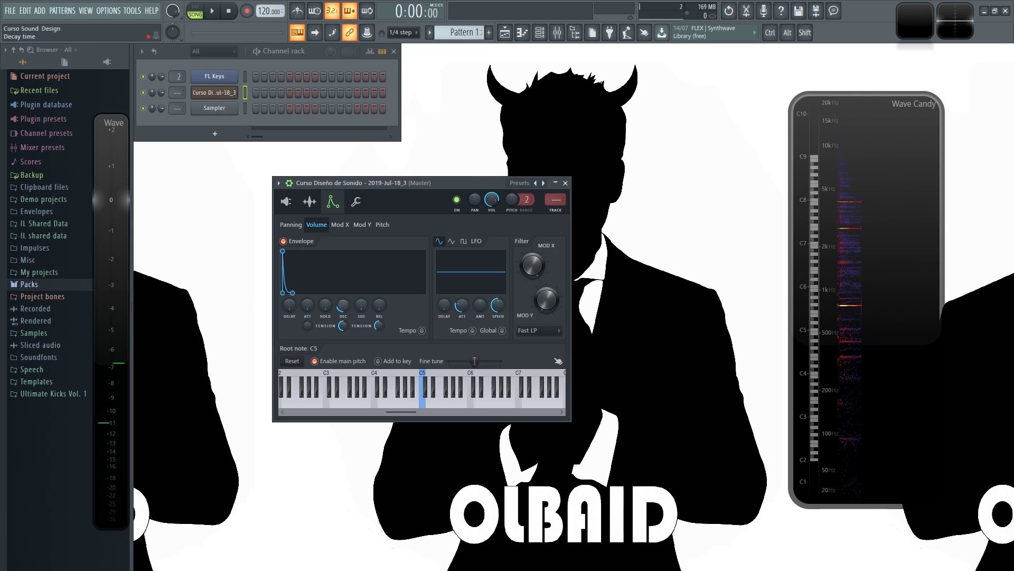
key(z)
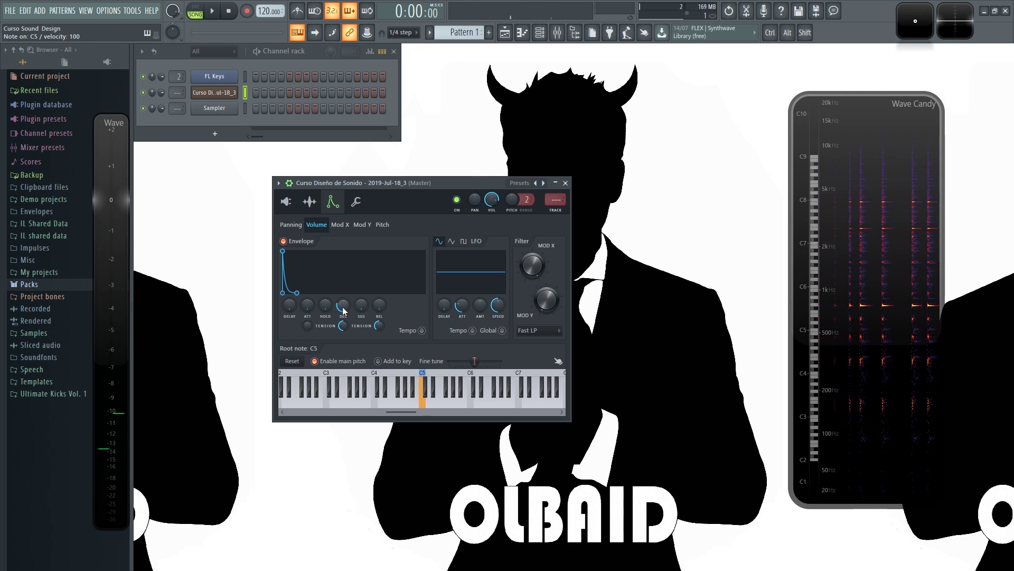
key(c)
key(x)
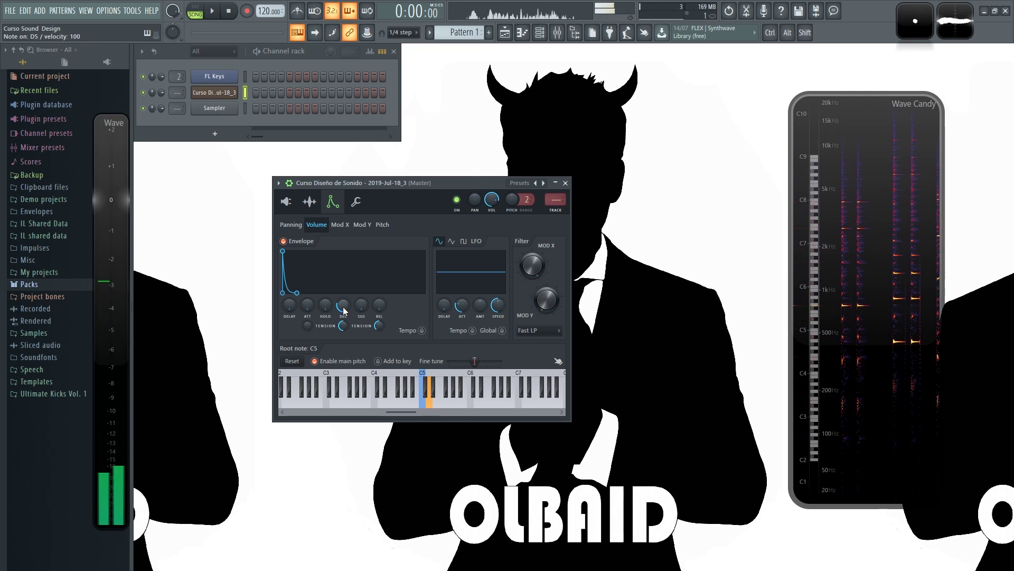
key(z)
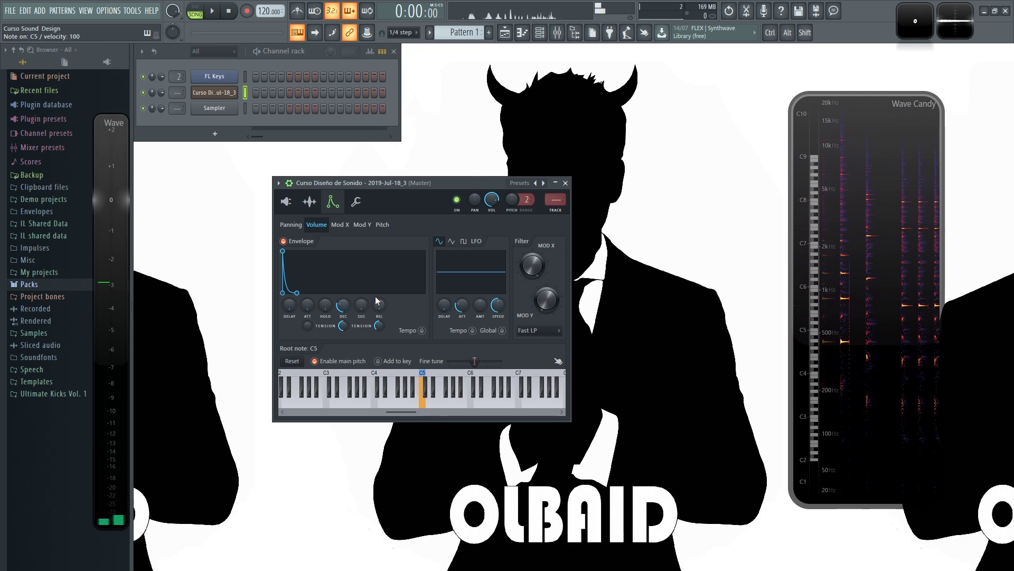
key(z)
key(z)
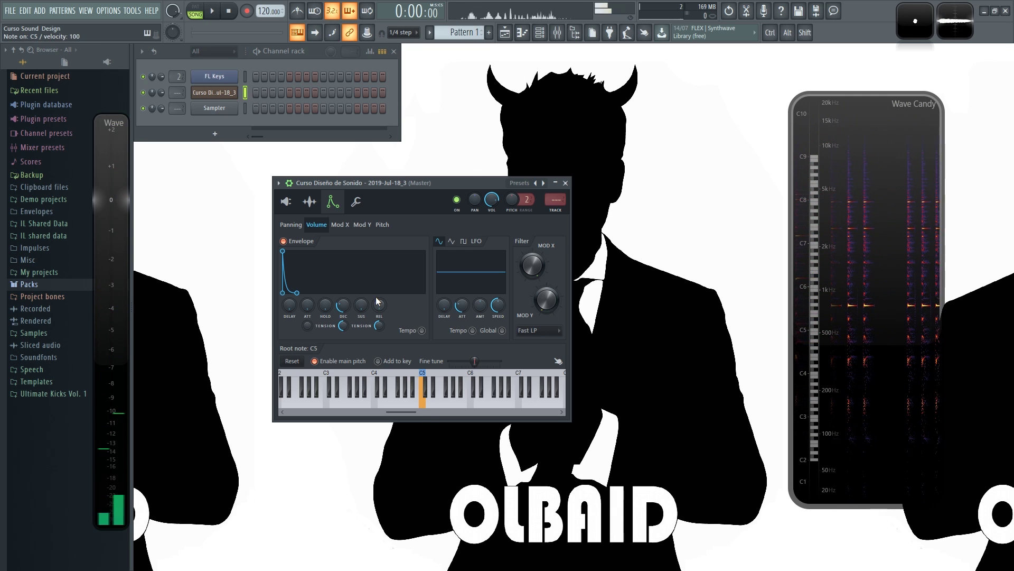
key(z)
key(z)
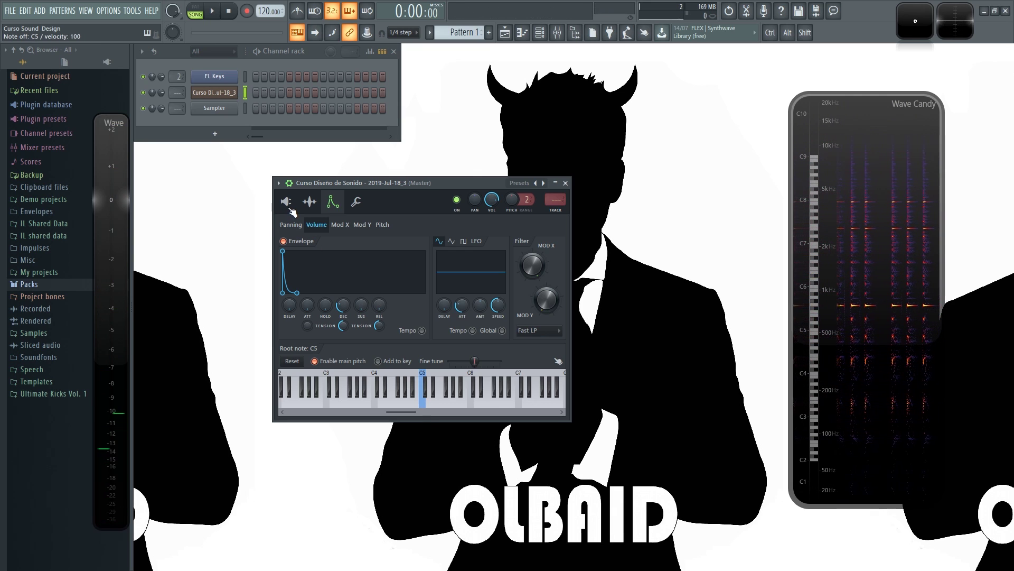
Review the granulizer controls and the reversed sample's settings while playing test notes
click(286, 201)
key(z)
key(z)
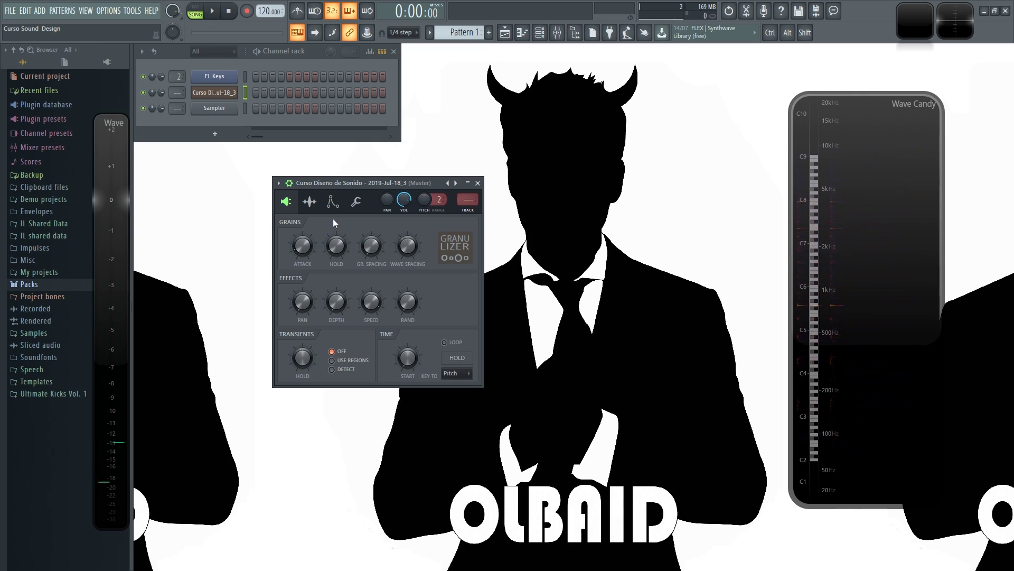
click(332, 202)
click(317, 202)
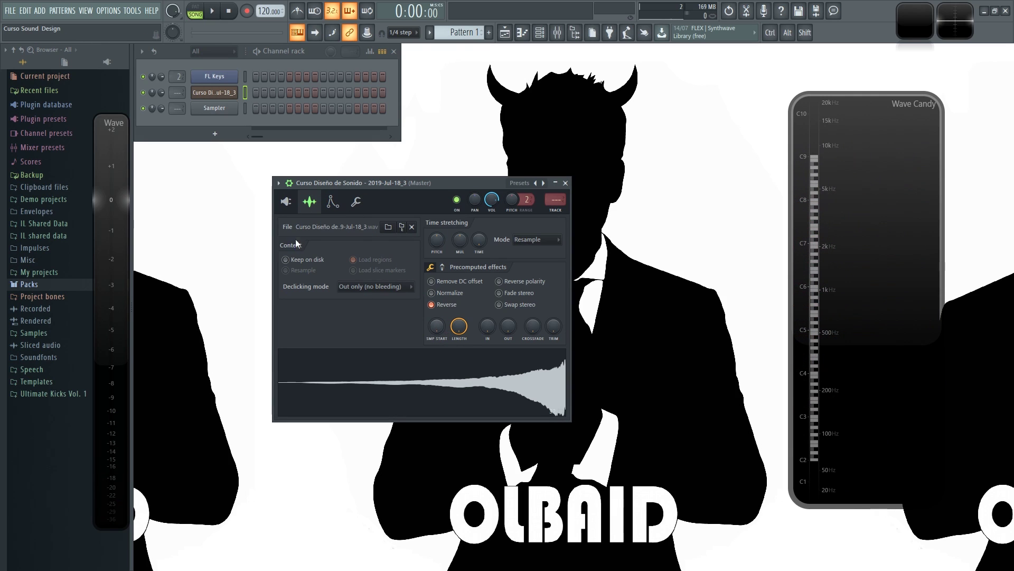
click(286, 202)
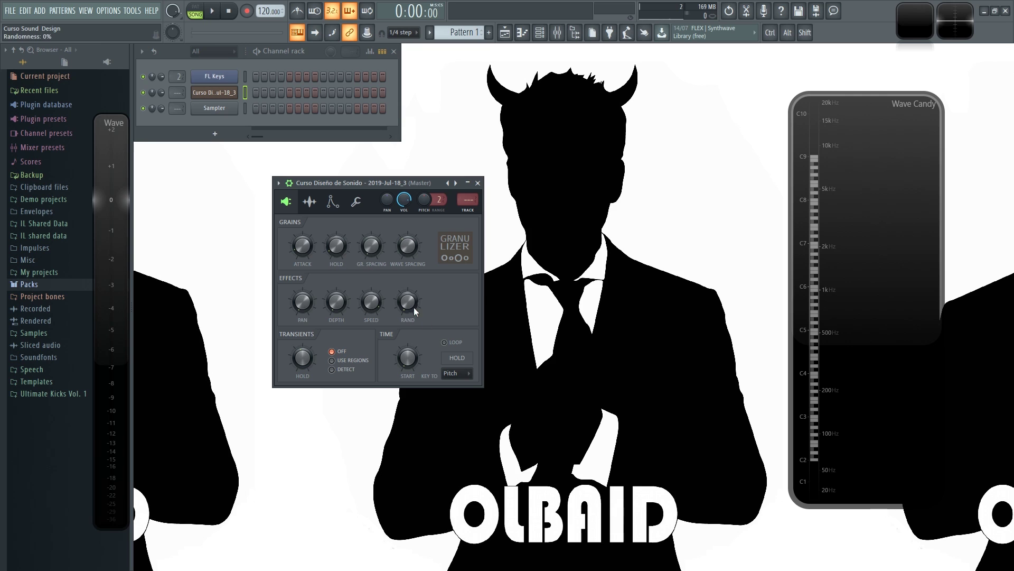
click(310, 202)
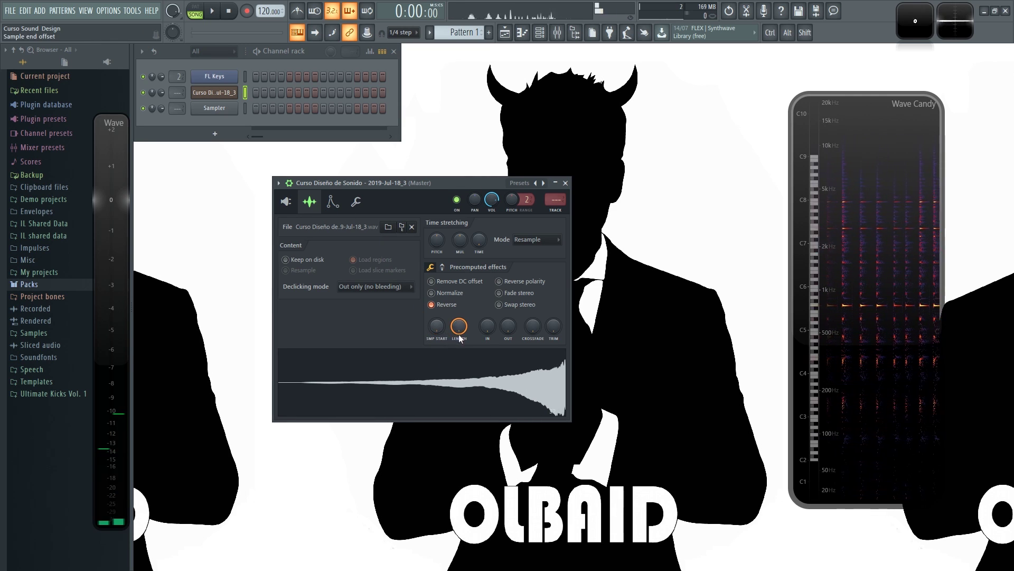
click(286, 202)
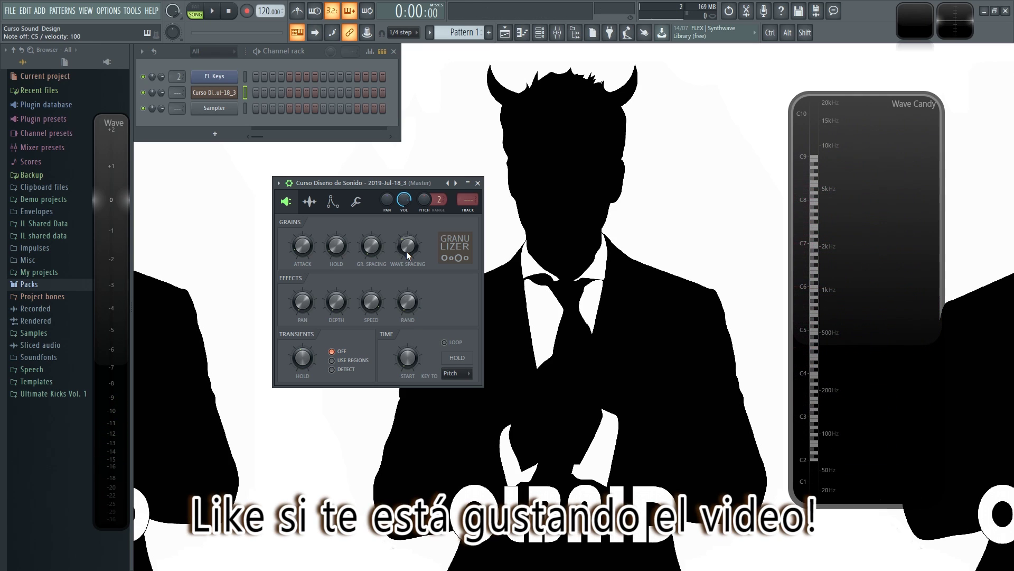
Route the granulizer channel to mixer track 2 and open the Edison loaded on that track
drag(176, 94, 176, 89)
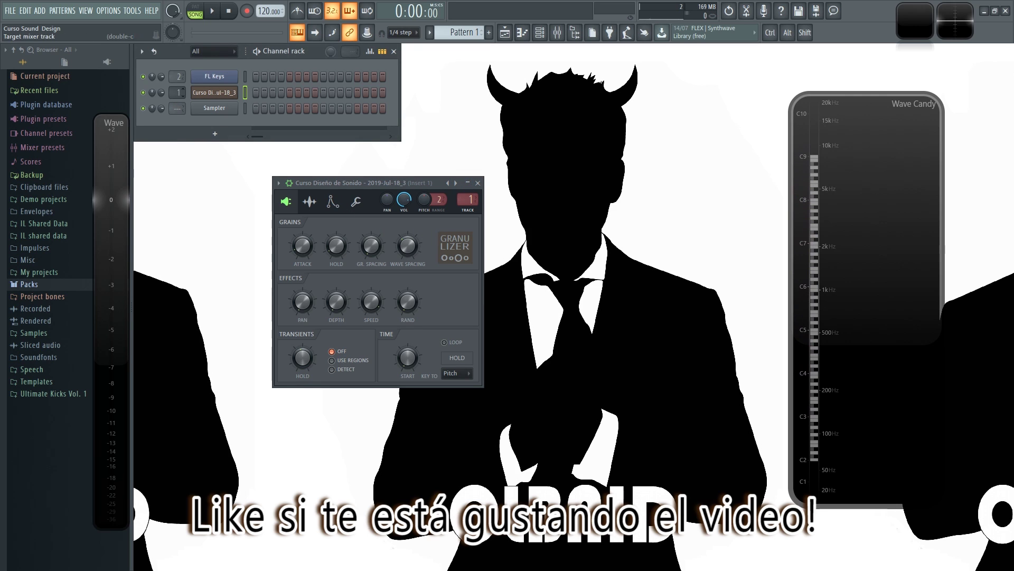
key(F9)
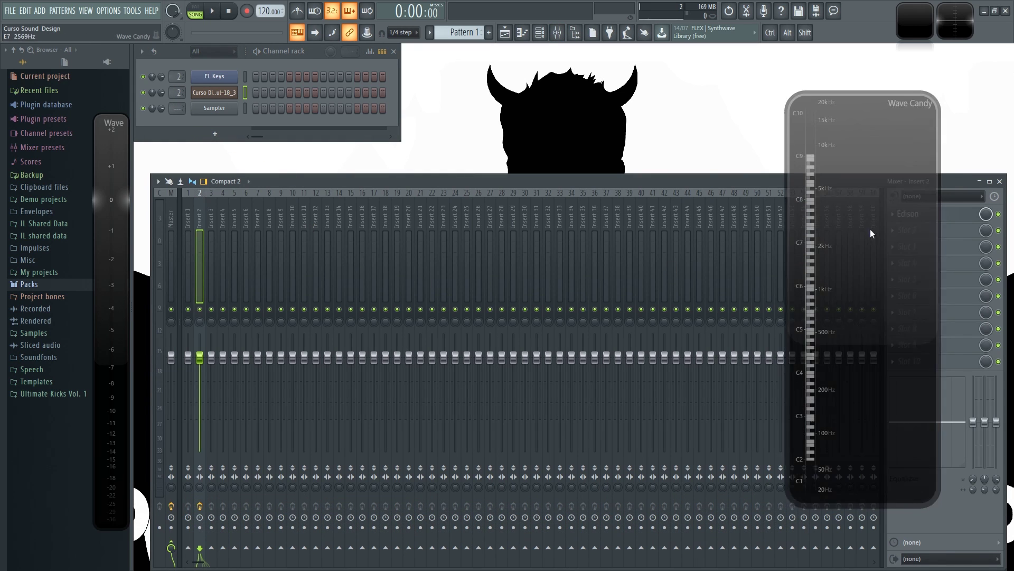
drag(870, 229, 791, 212)
click(915, 214)
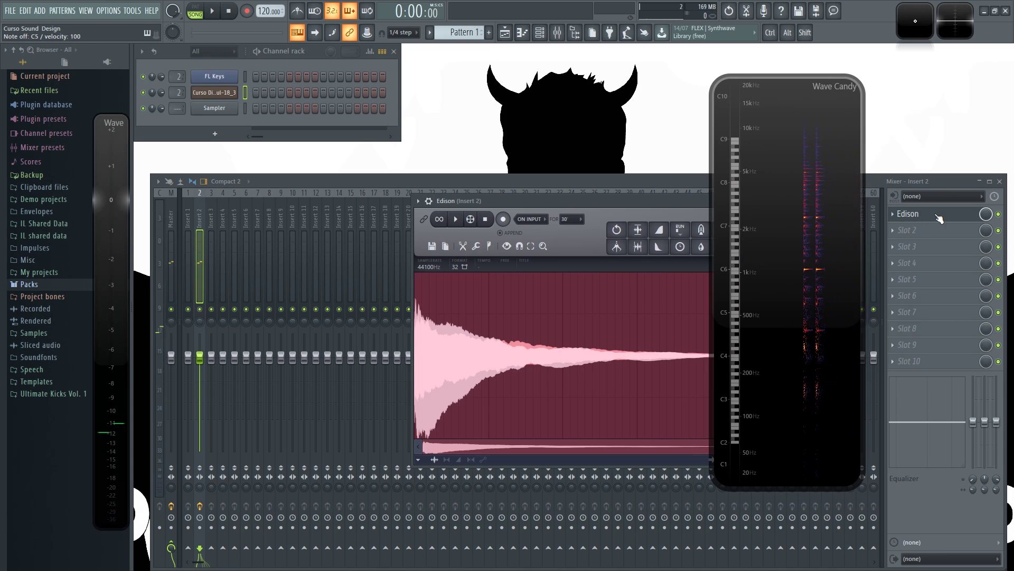
Record a single C5 note of the granulizer sound into Edison, set to record on input
drag(608, 203, 398, 193)
click(292, 209)
key(z)
click(274, 209)
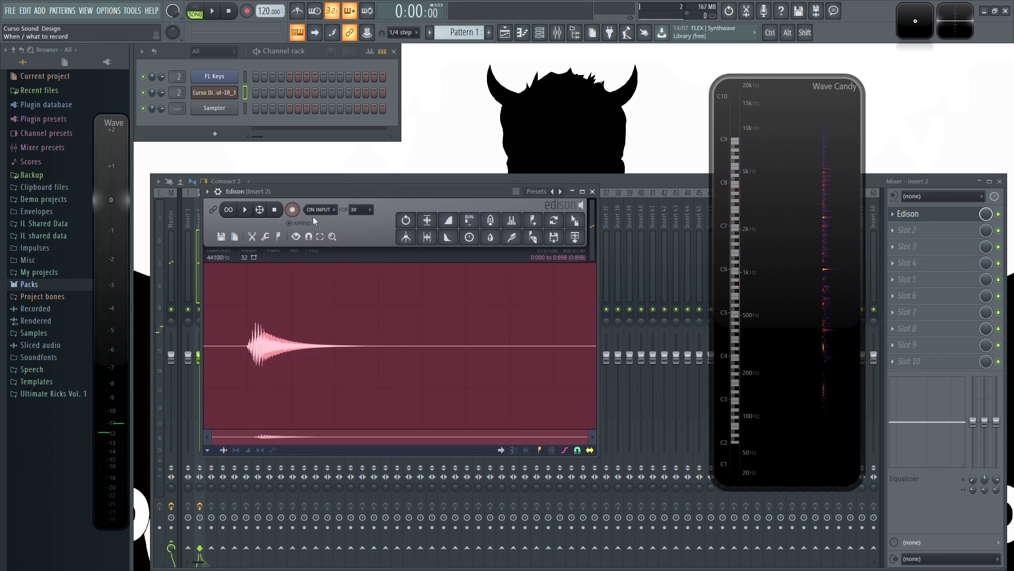
Delete the silence before the recorded note in Edison
click(392, 337)
drag(392, 337, 386, 338)
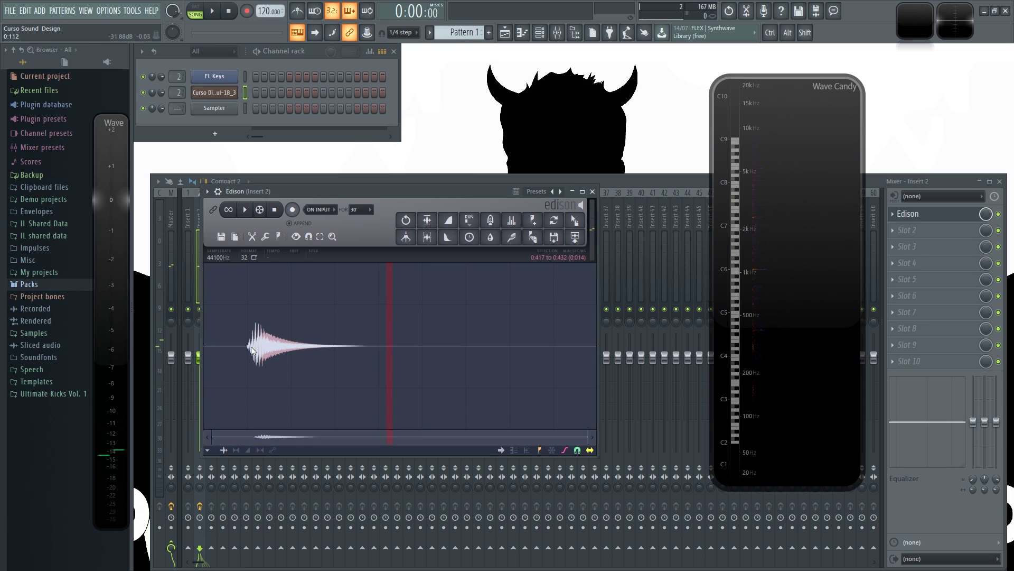
click(242, 338)
drag(242, 341, 204, 341)
key(Delete)
key(Delete)
Inspect the trimmed waveform, enable looping, and audition the recording in Edison
scroll(237, 381, up, 4)
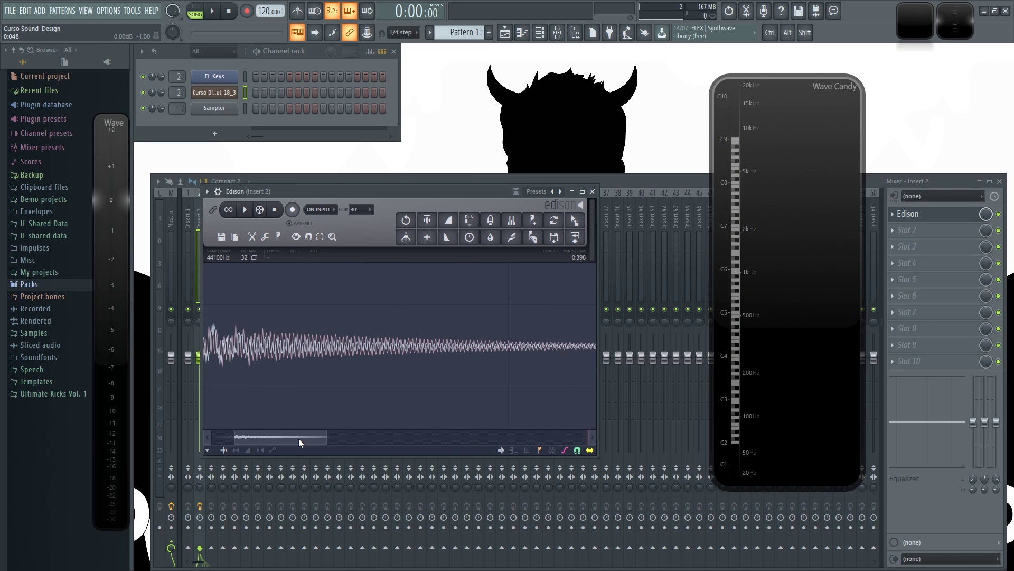
drag(299, 439, 275, 438)
click(229, 210)
click(245, 210)
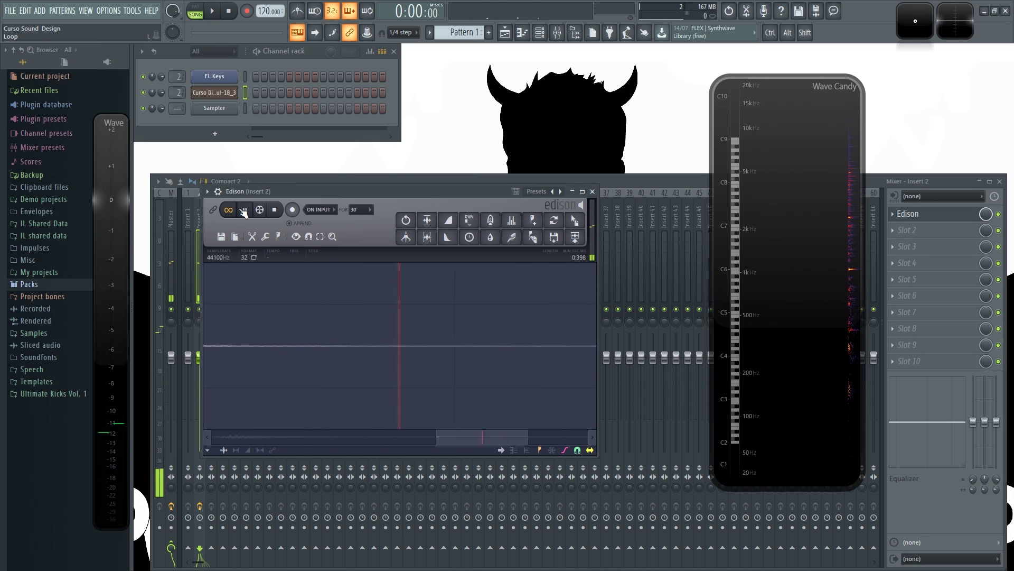
click(274, 210)
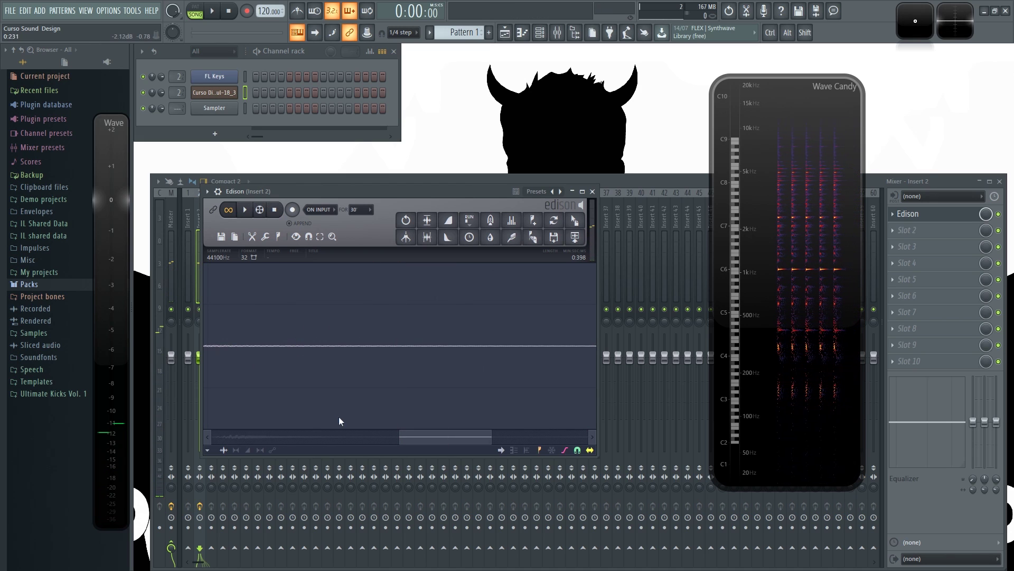
Trim the first 0.016 seconds of the recording and inspect its new starting point
drag(430, 436, 287, 437)
click(268, 346)
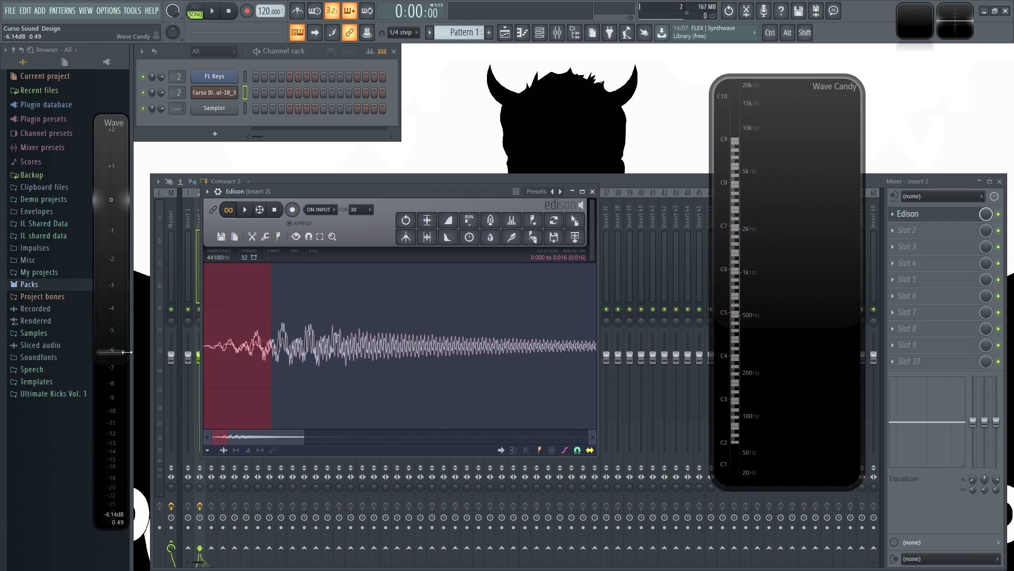
scroll(216, 365, up, 5)
drag(217, 436, 197, 441)
drag(290, 347, 102, 353)
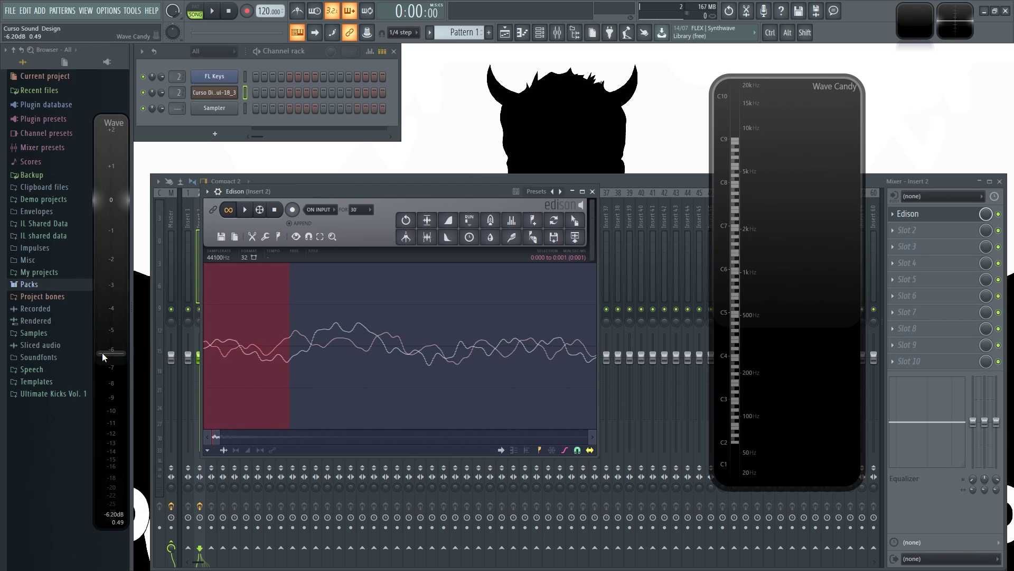
scroll(336, 370, down, 5)
scroll(333, 373, down, 2)
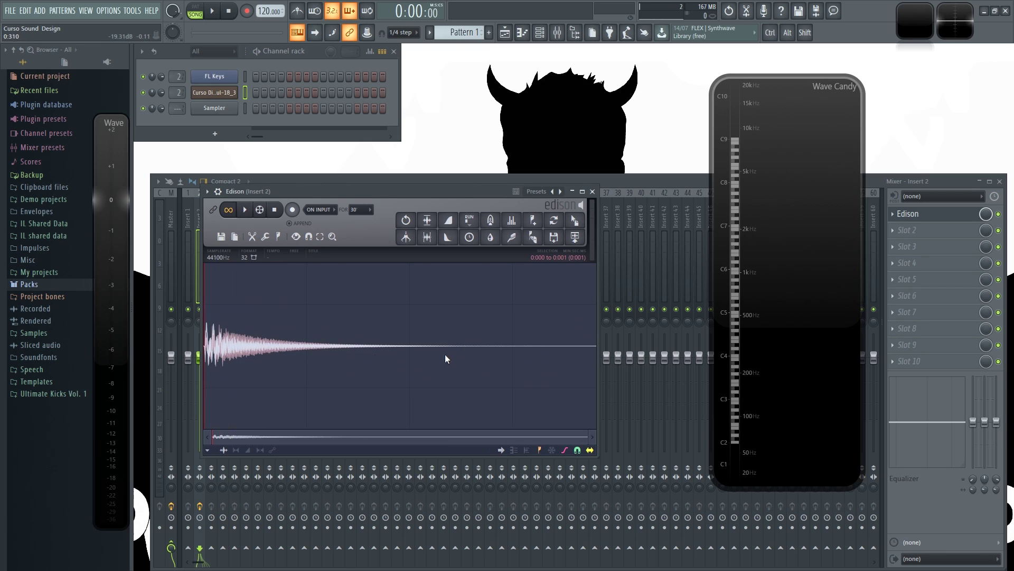
Audition the whole trimmed recording in a loop and add it to the channel rack as a new sampler channel
double_click(312, 303)
click(245, 210)
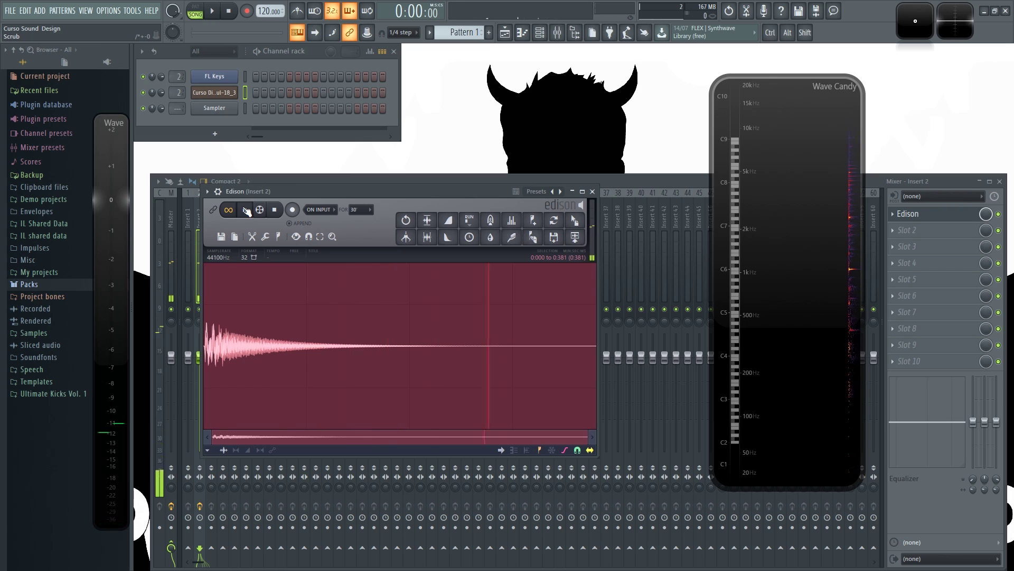
click(274, 210)
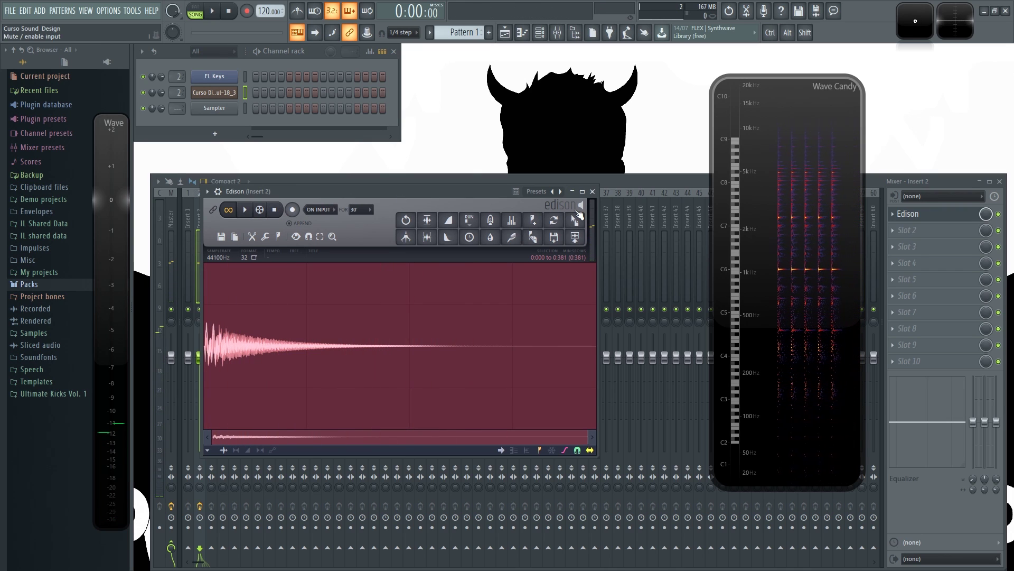
drag(575, 224, 212, 120)
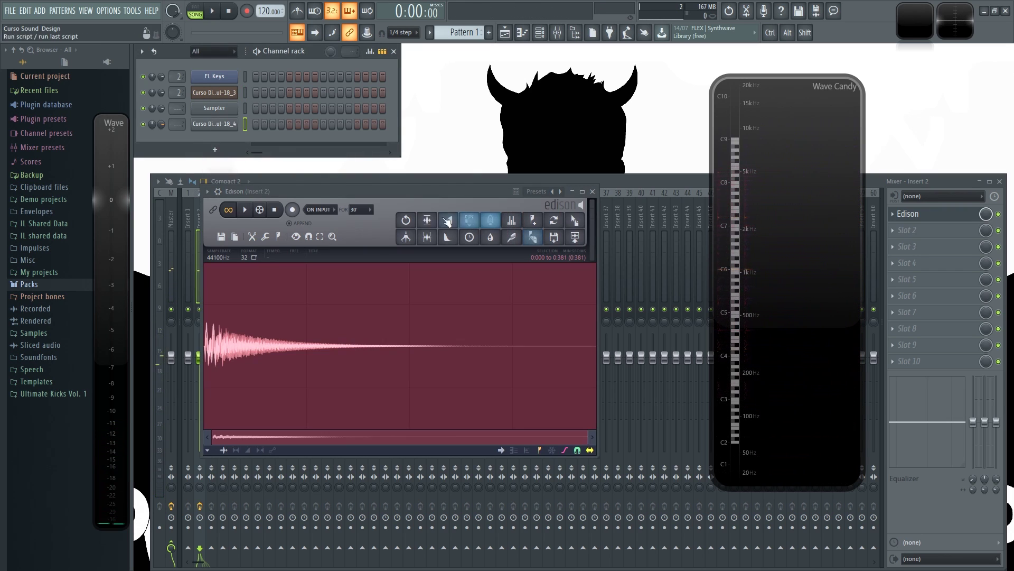
click(594, 192)
Normalize the sample in the new Curso Diseño de Sonido - 2019-Jul-18_4 channel
click(213, 124)
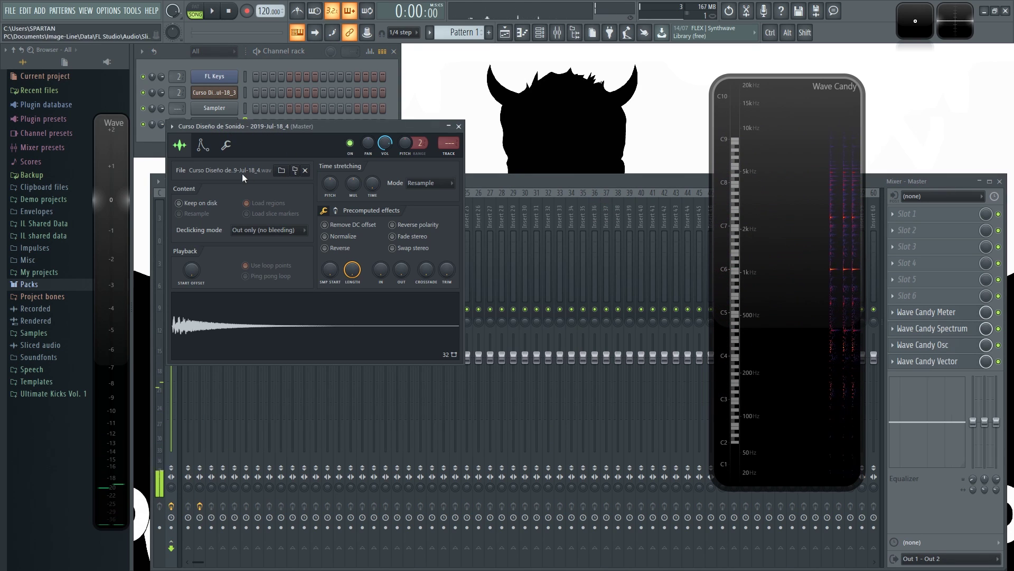
click(338, 236)
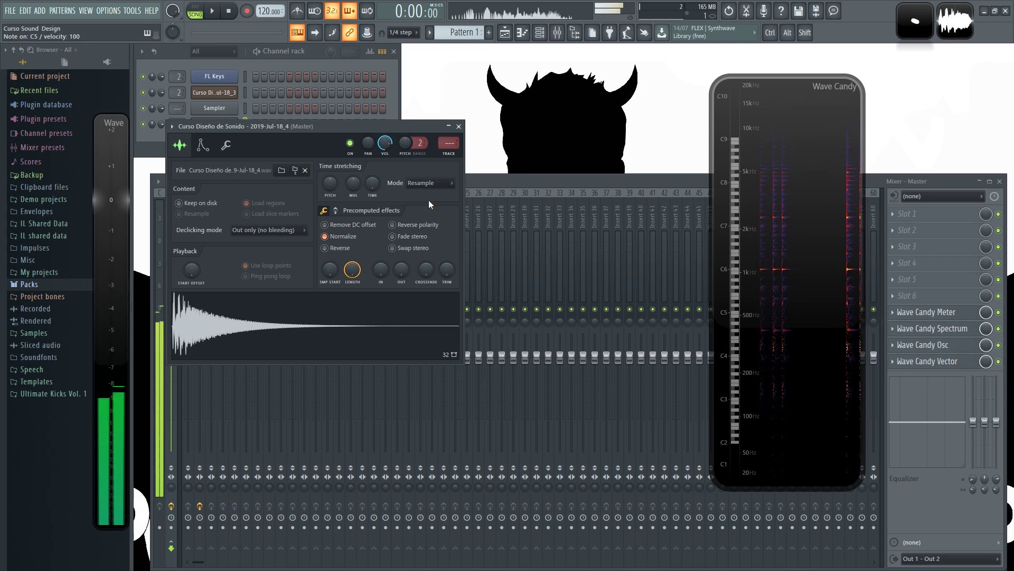
click(458, 126)
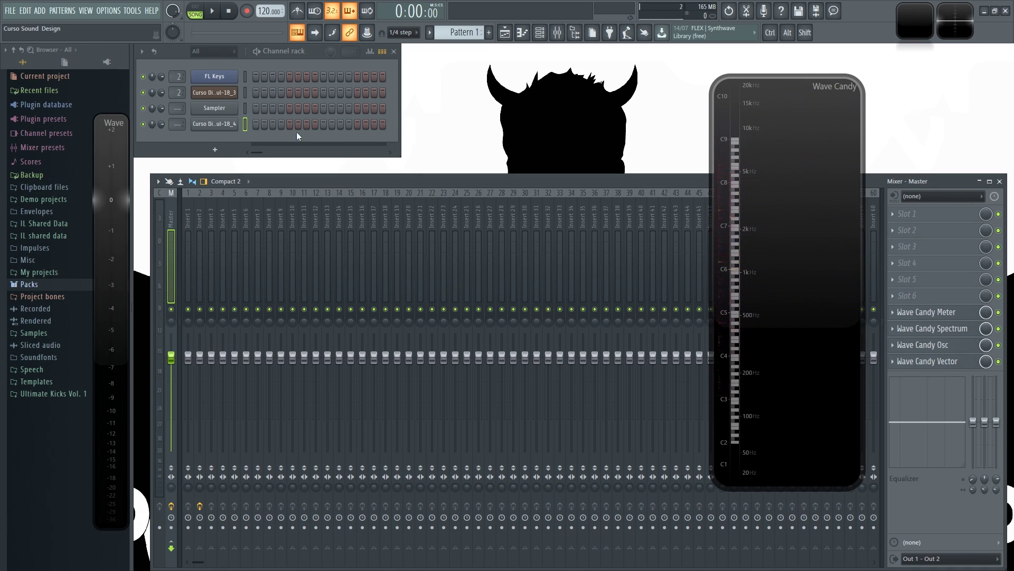
Load the Default preset on the granulizer channel, turn off its sample's Reverse effect, and check its envelope and grain settings
click(222, 92)
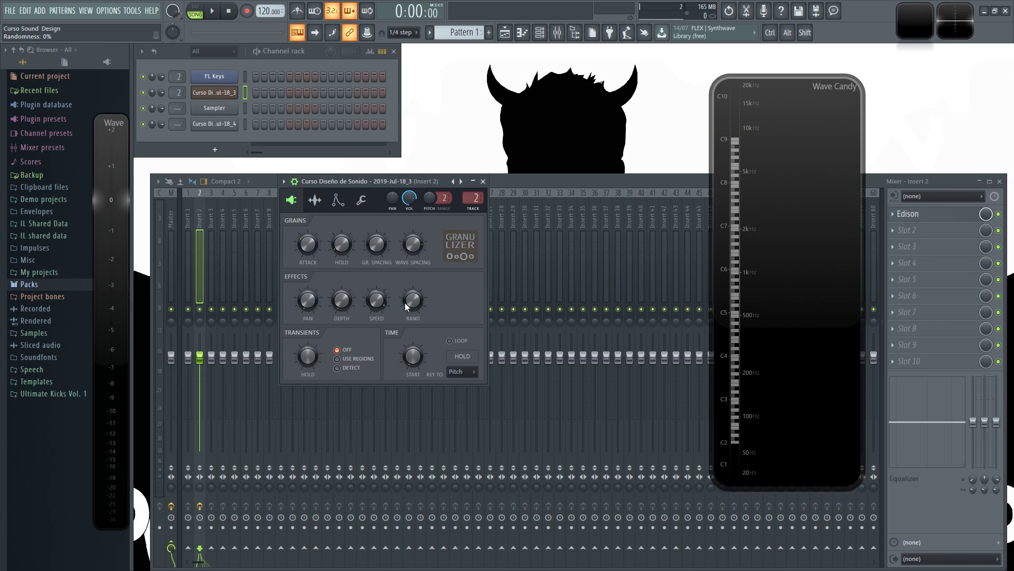
click(316, 201)
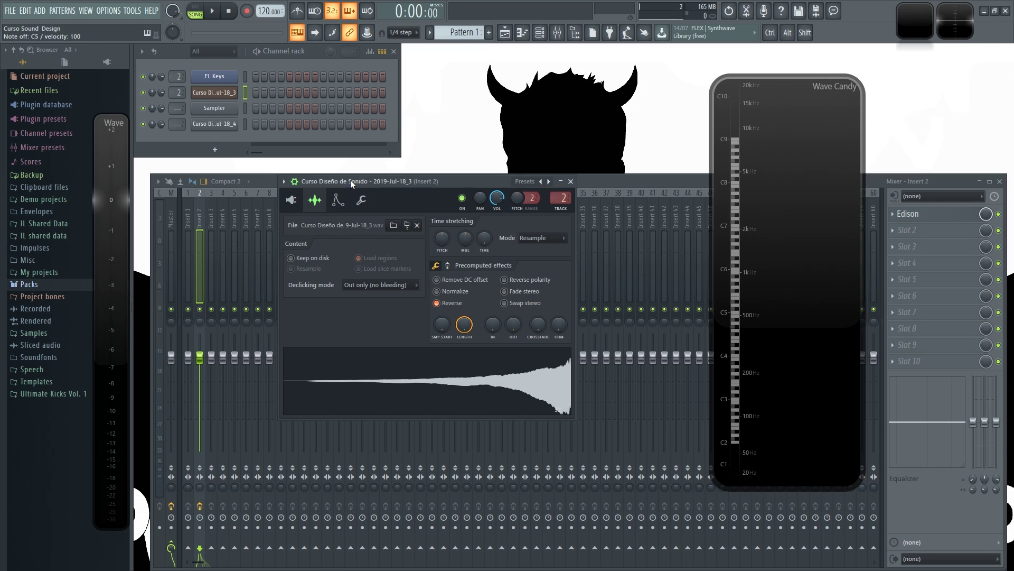
click(542, 183)
click(572, 198)
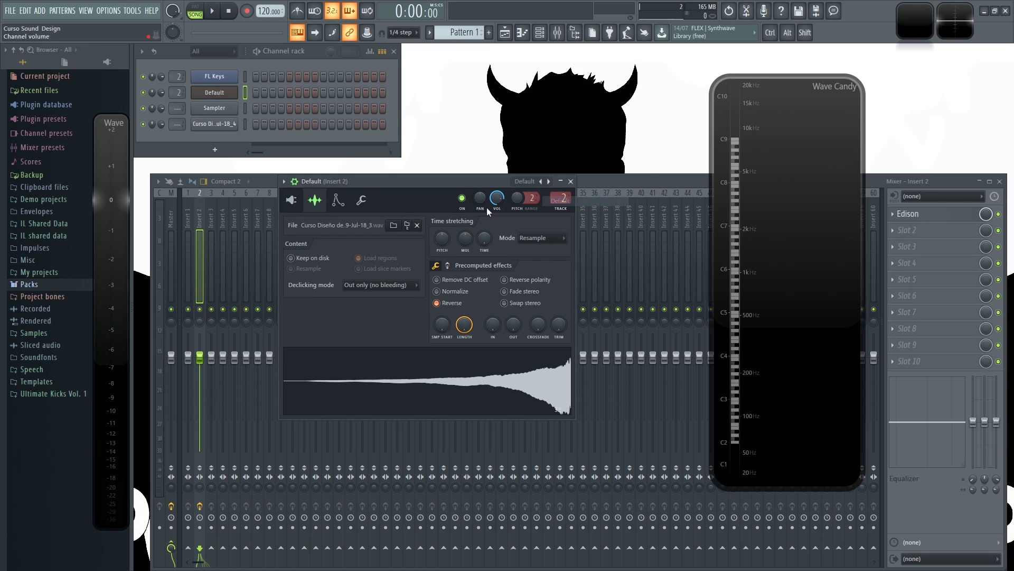
key(ctrl+z)
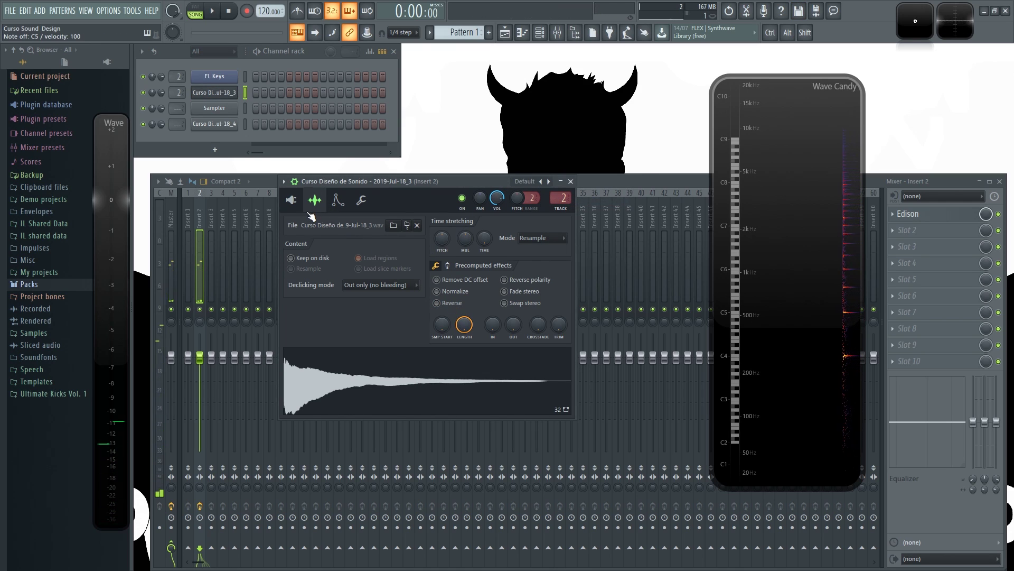
click(339, 200)
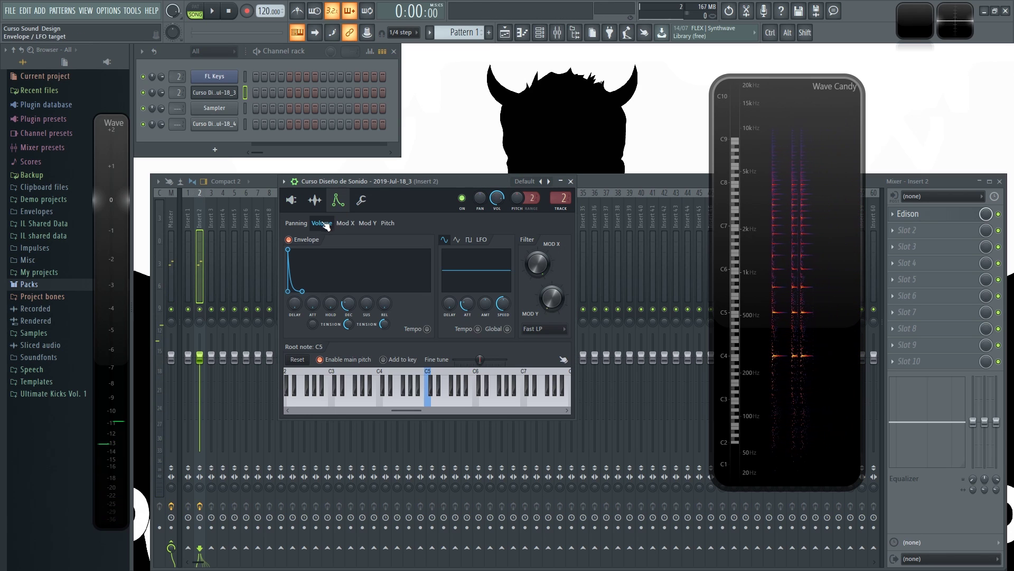
click(292, 200)
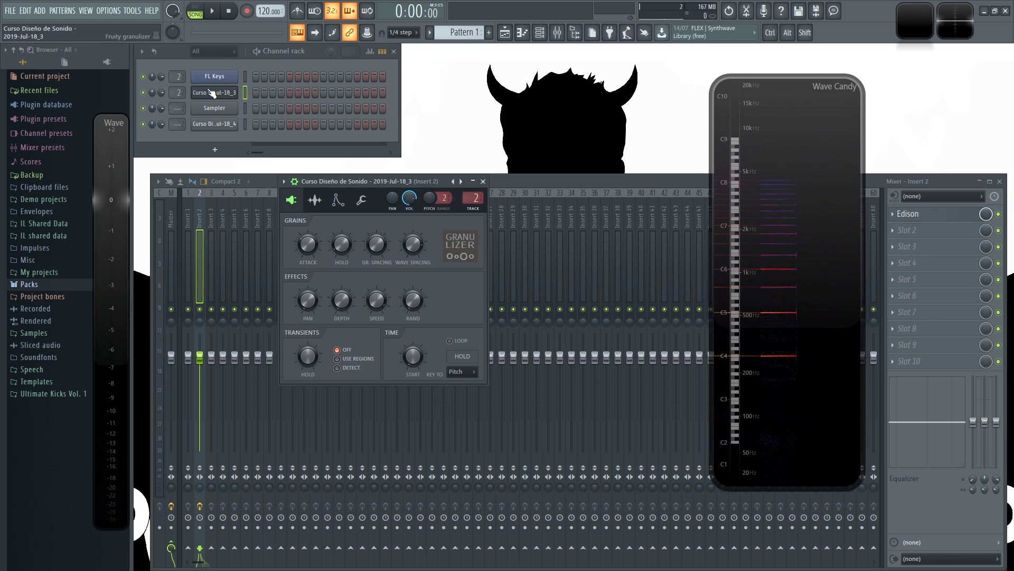
Clone the Curso Diseño de Sonido - 2019-Jul-18_3 granulizer channel and show the copy's detailed channel settings
right_click(229, 94)
click(255, 193)
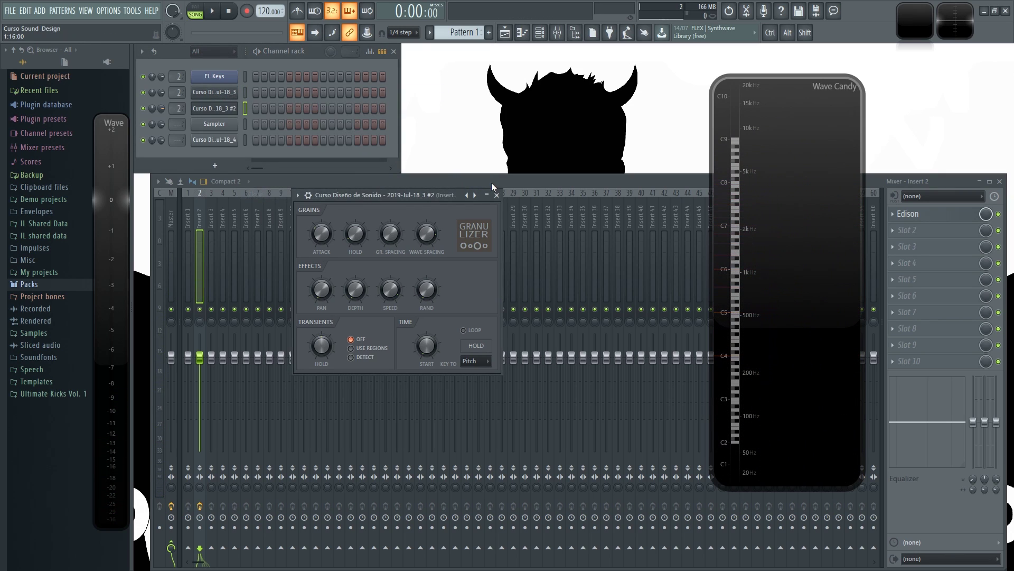
drag(429, 201, 454, 204)
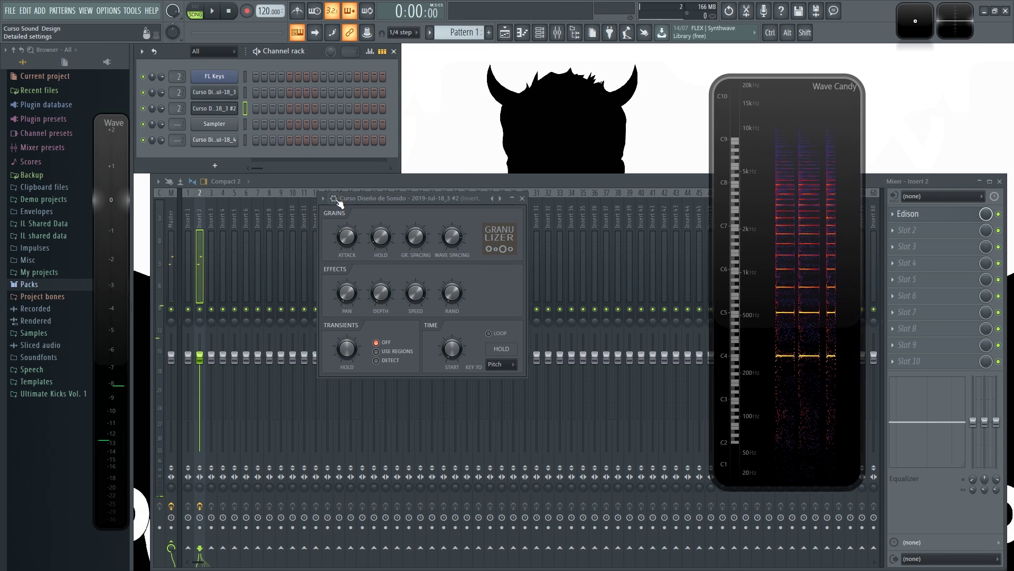
click(415, 198)
drag(421, 202, 376, 217)
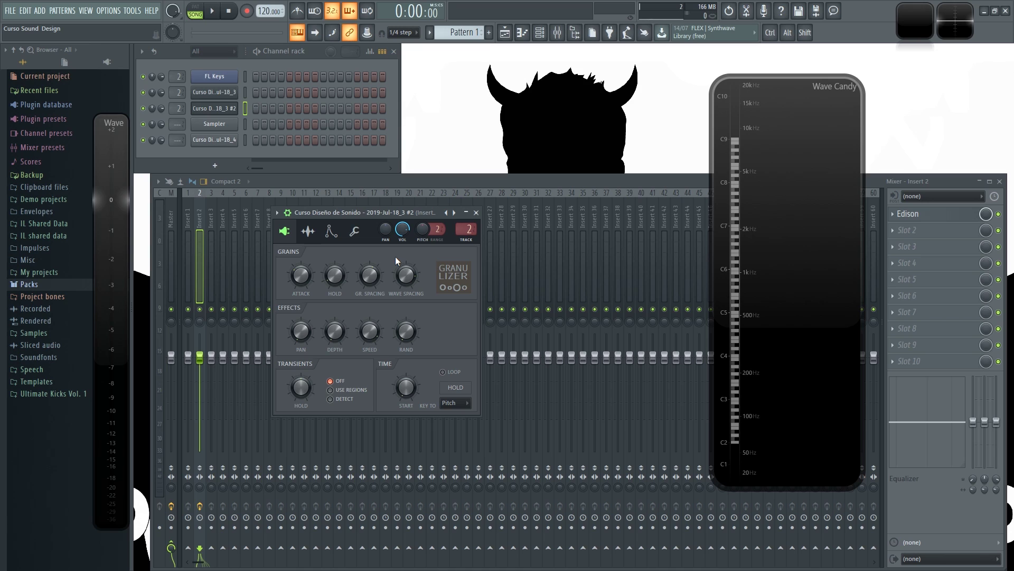
Compare the sound of the Curso Diseño de Sonido - 2019-Jul-18_4 sampler channel with the cloned granulizer channel
click(245, 140)
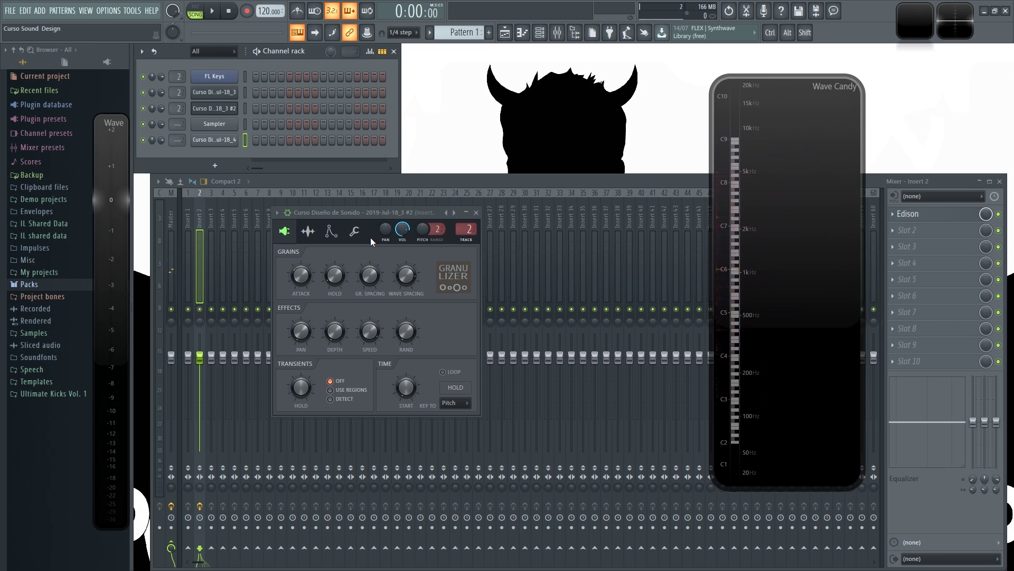
click(245, 108)
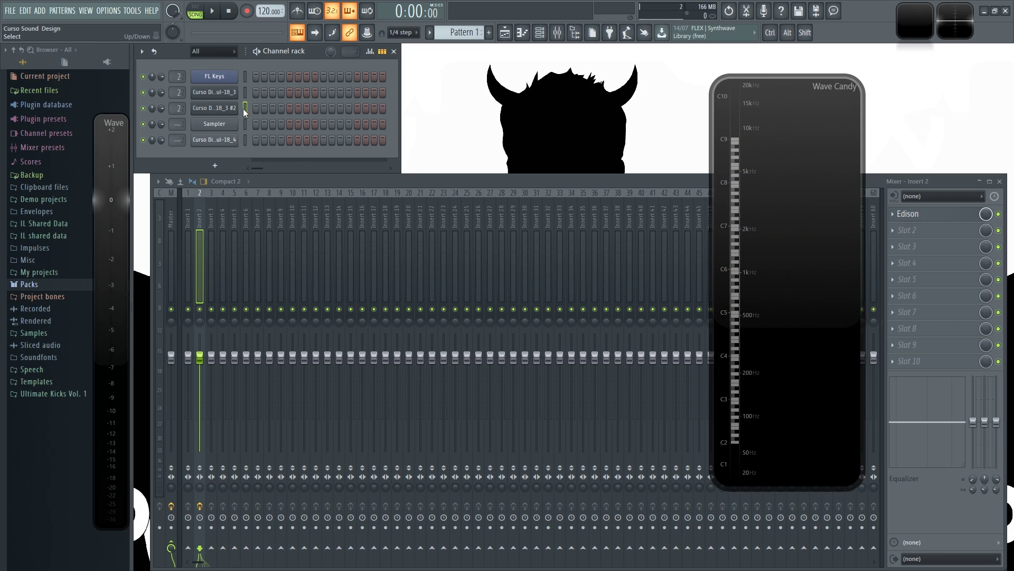
click(388, 212)
drag(366, 211, 376, 201)
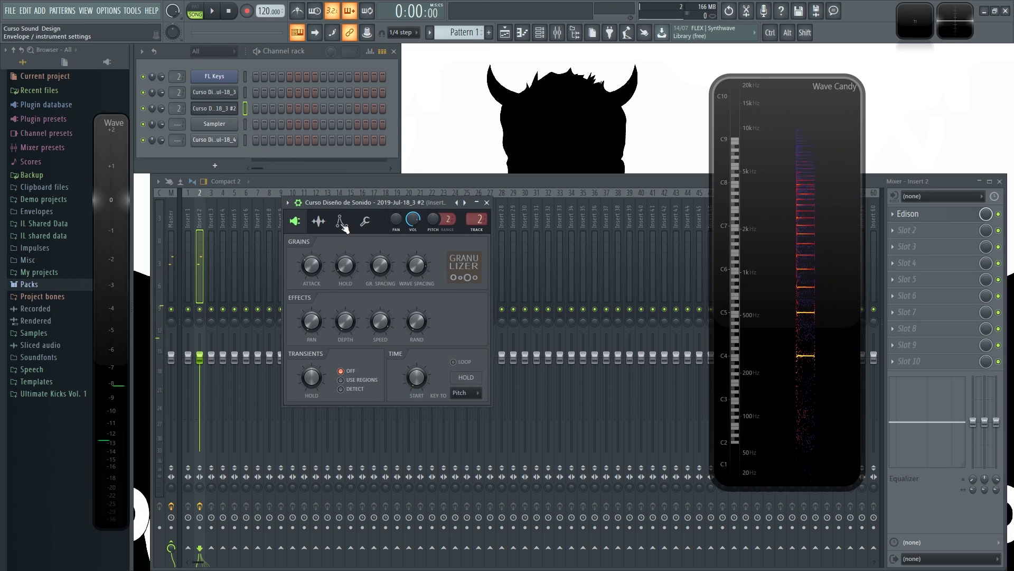
Enable the volume envelope on the cloned granulizer channel and audition the shortened sound
click(342, 221)
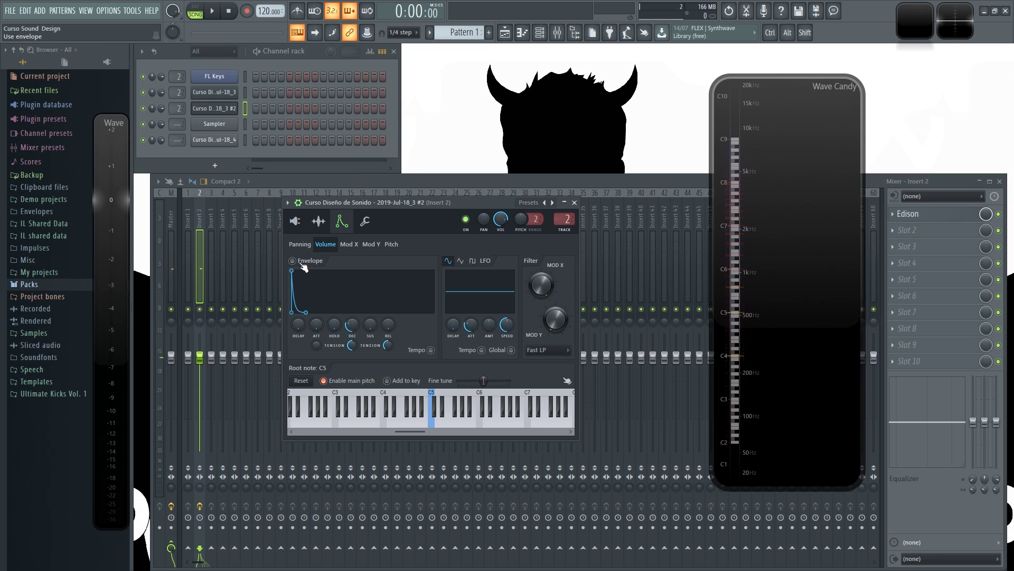
key(z)
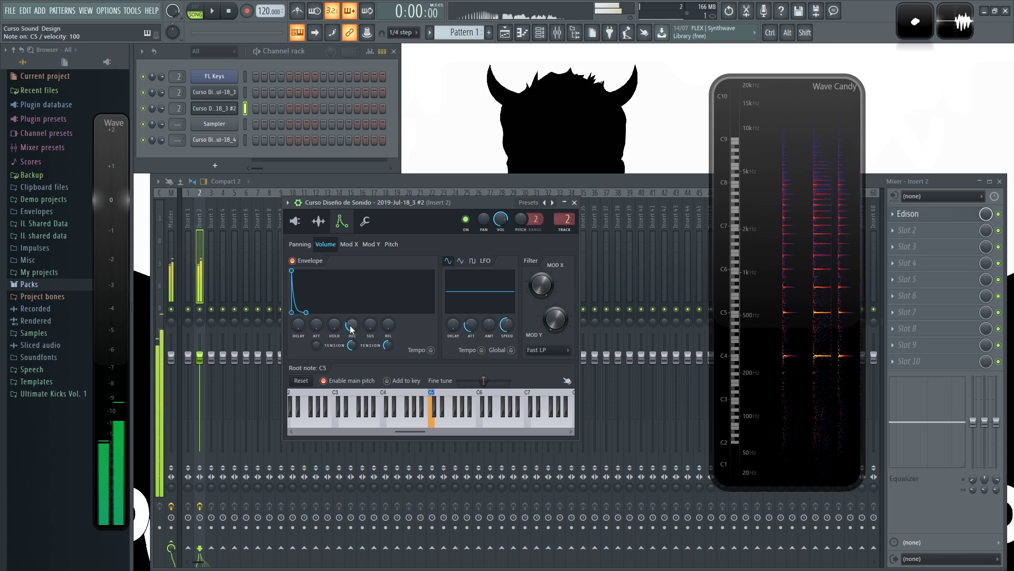
Lower the cloned granulizer's grain spacing to 48% and audition it on several notes
click(295, 220)
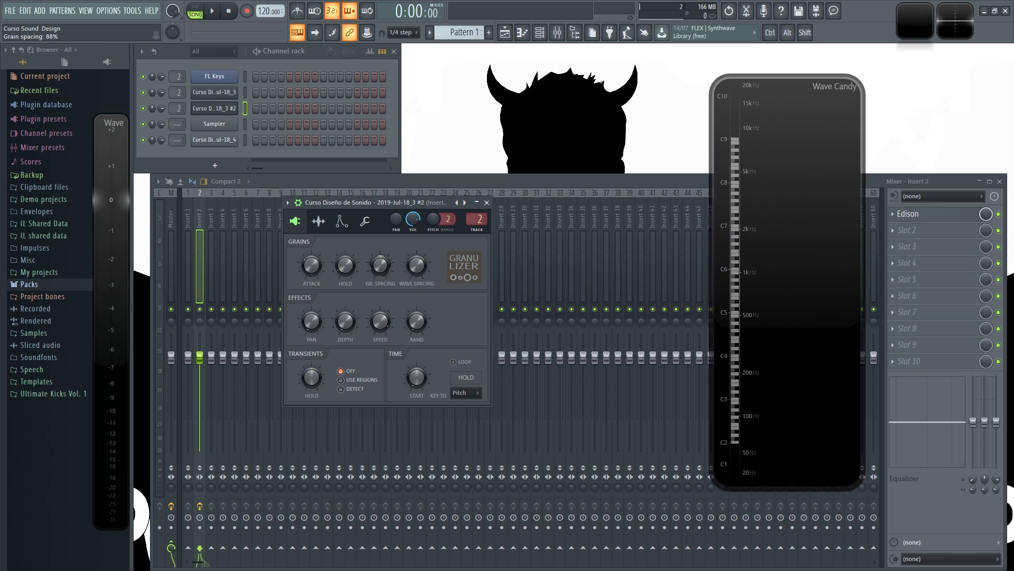
key(c)
key(c)
key(c)
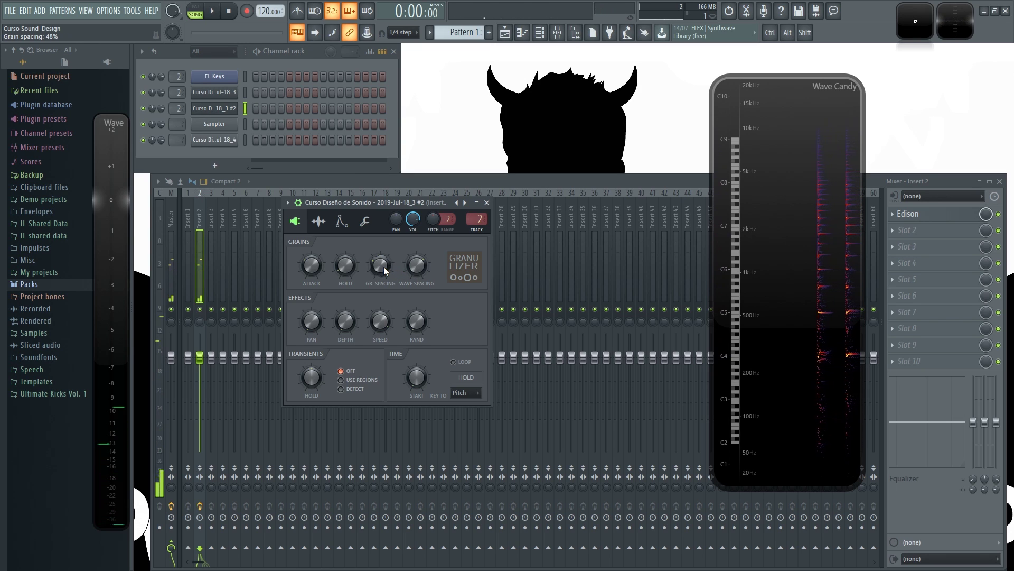
key(v)
key(x)
key(z)
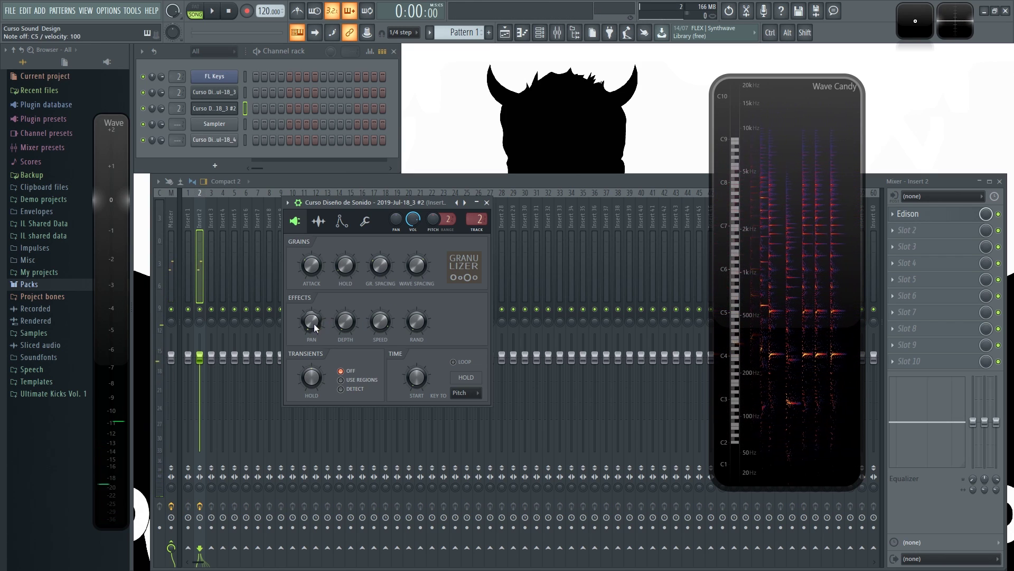
Play high and low notes on the cloned granulizer to judge its pan effect and grain spacing
key(v)
key(v)
key(v)
key(v)
key(x)
key(z)
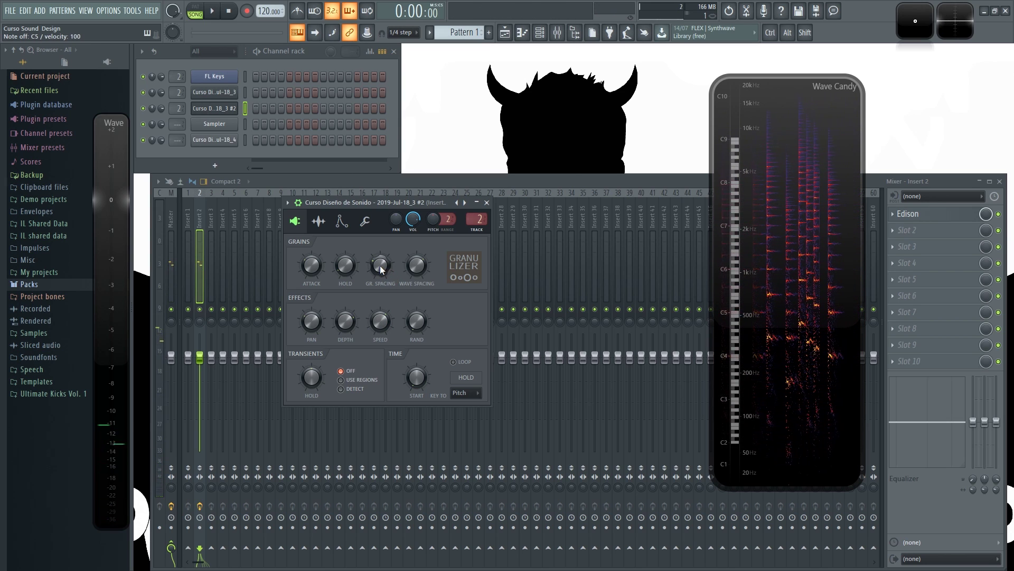
Adjust the cloned granulizer's wave spacing to about 11% and audition it across different notes
key(v)
key(v)
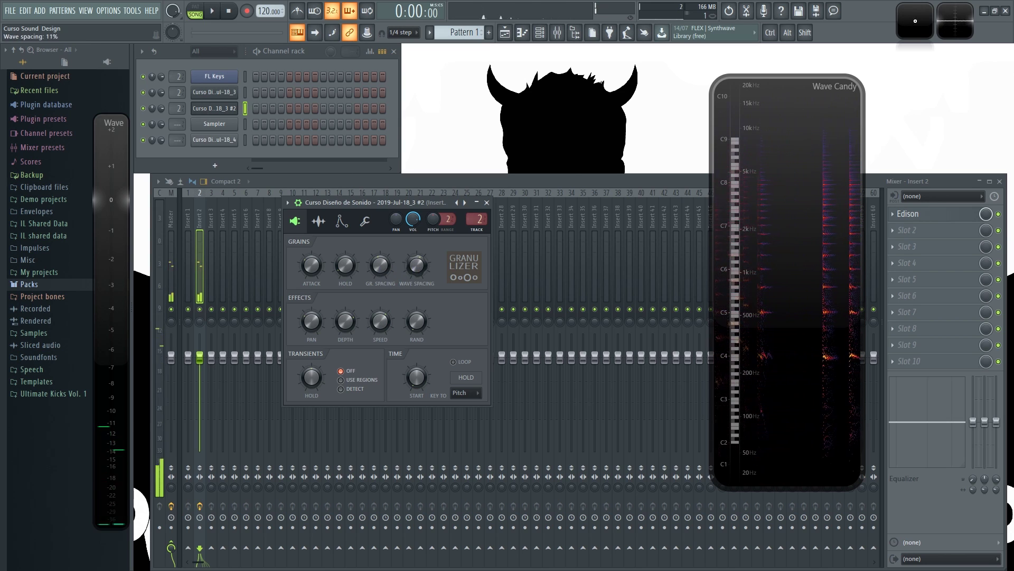
key(v)
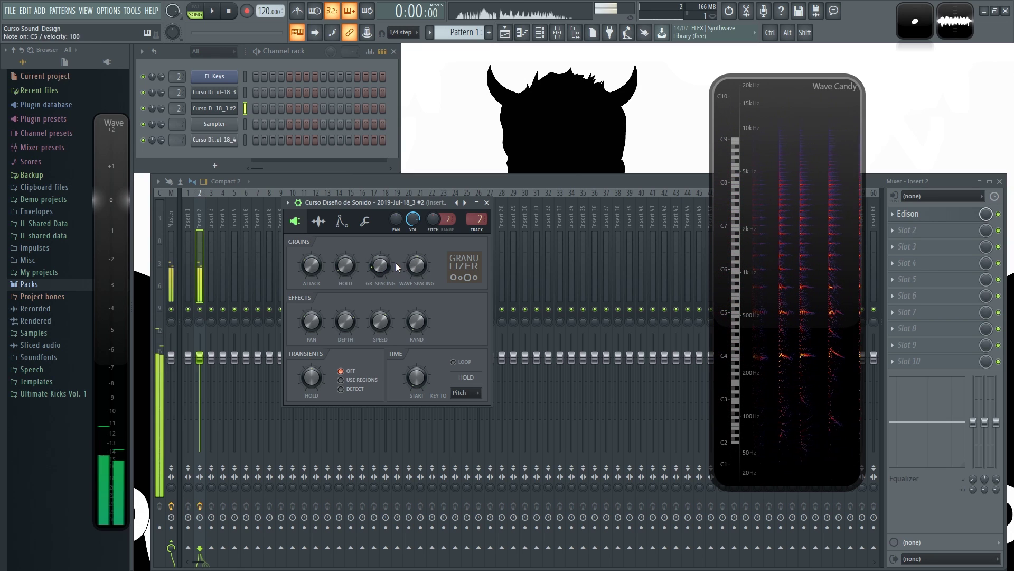
key(v)
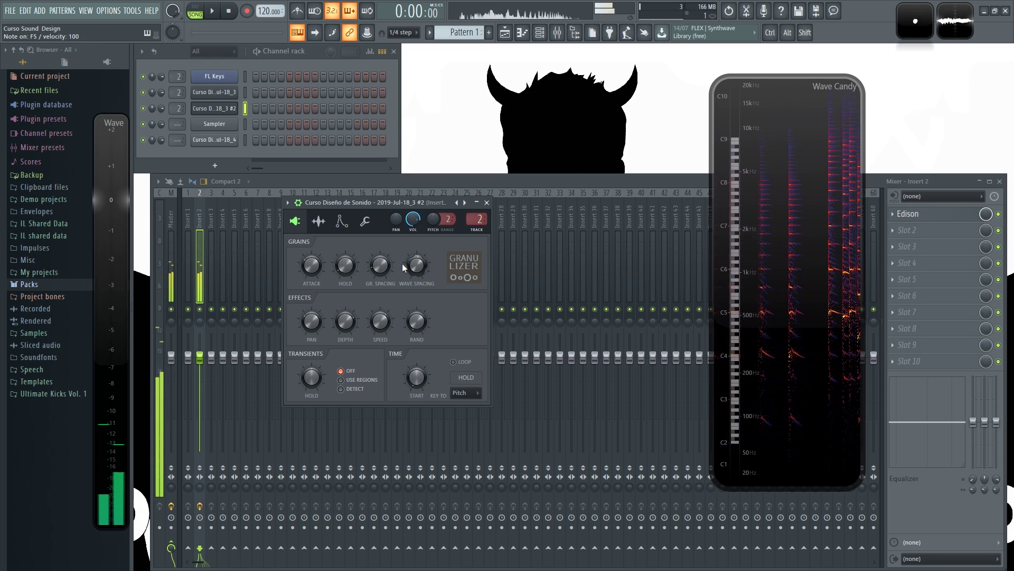
key(b)
key(q)
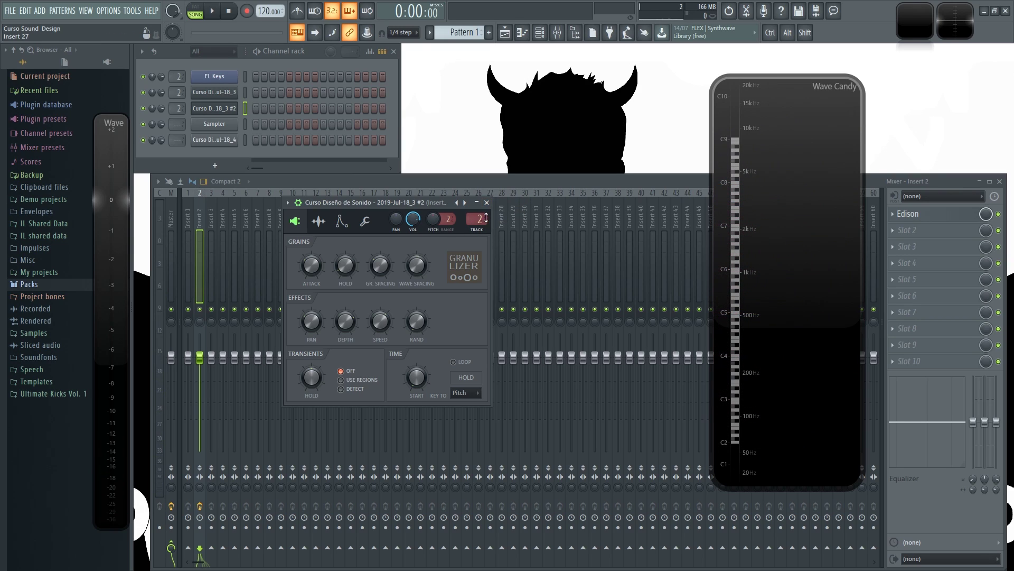
Route the cloned channel to mixer track 3 and add Fruity Reeverb 2 there with the Cathedral preset
scroll(479, 219, up, 1)
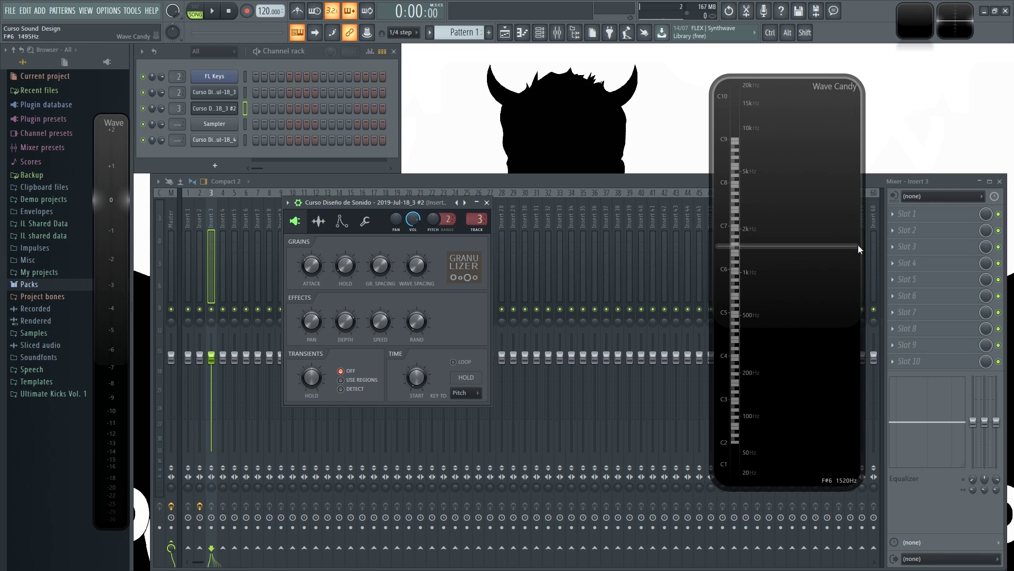
click(906, 213)
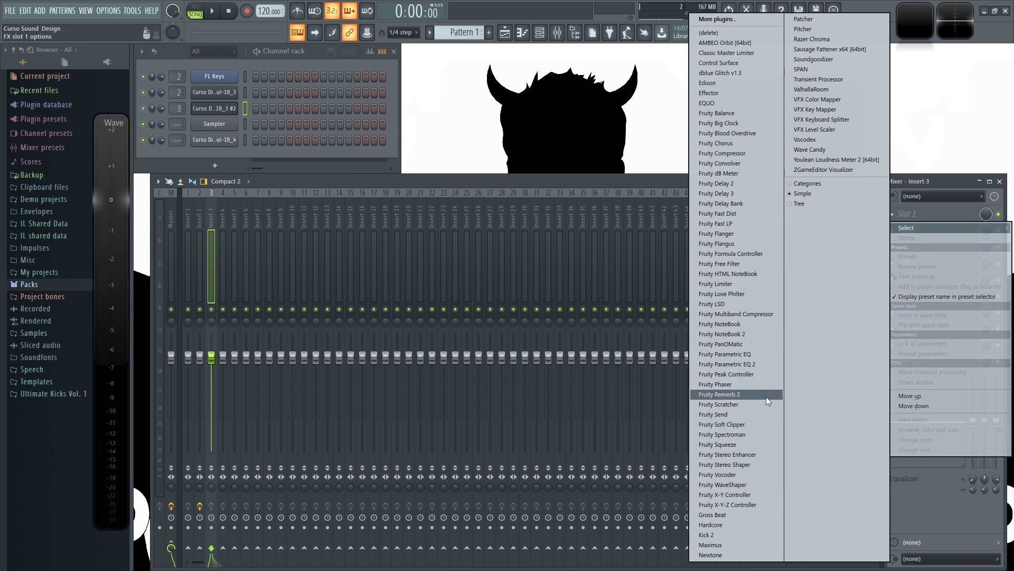
click(753, 396)
click(390, 101)
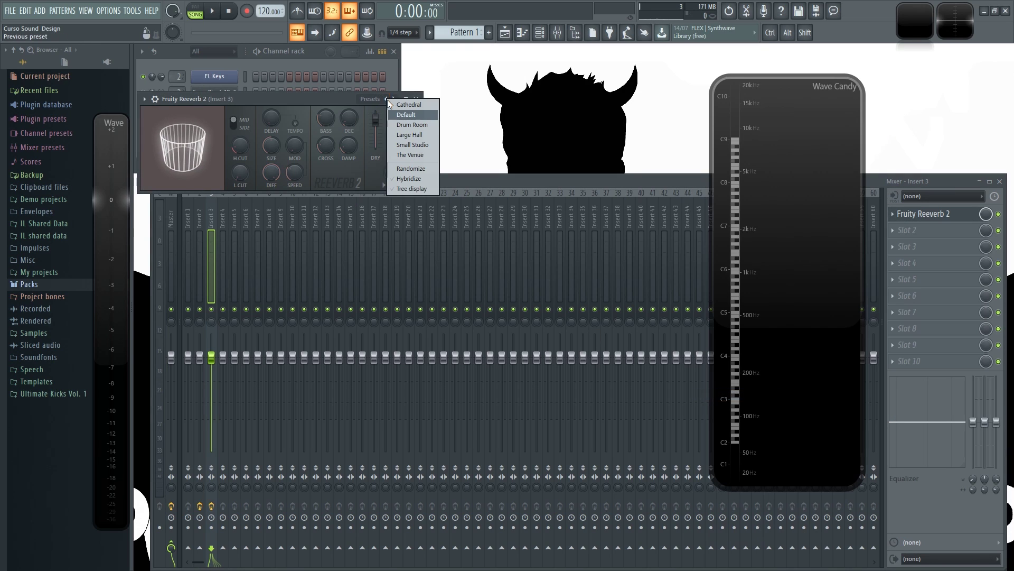
click(408, 105)
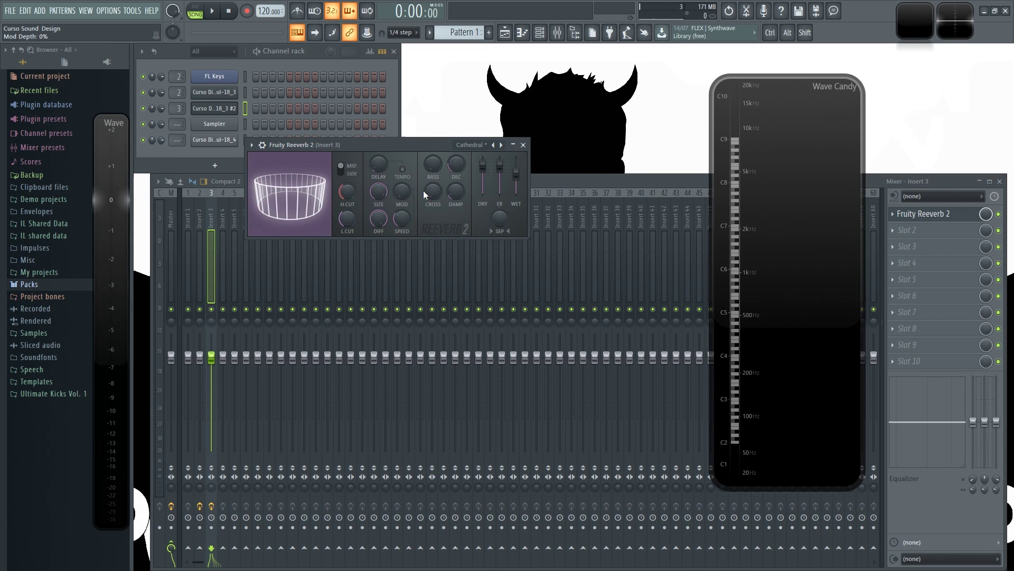
Audition the cloned channel through the Cathedral reverb on low and high notes, and close the reverb's window
key(z)
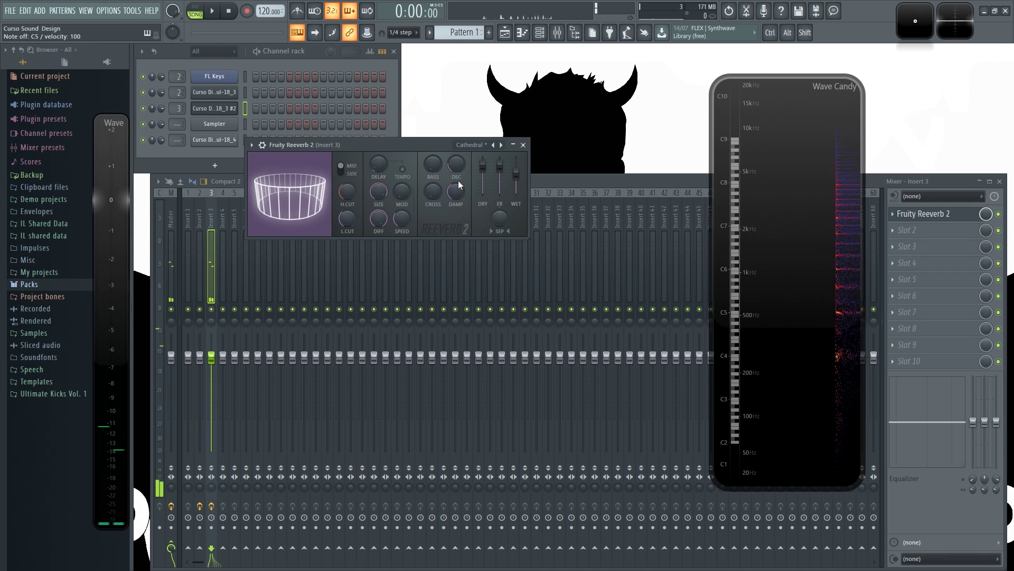
key(q)
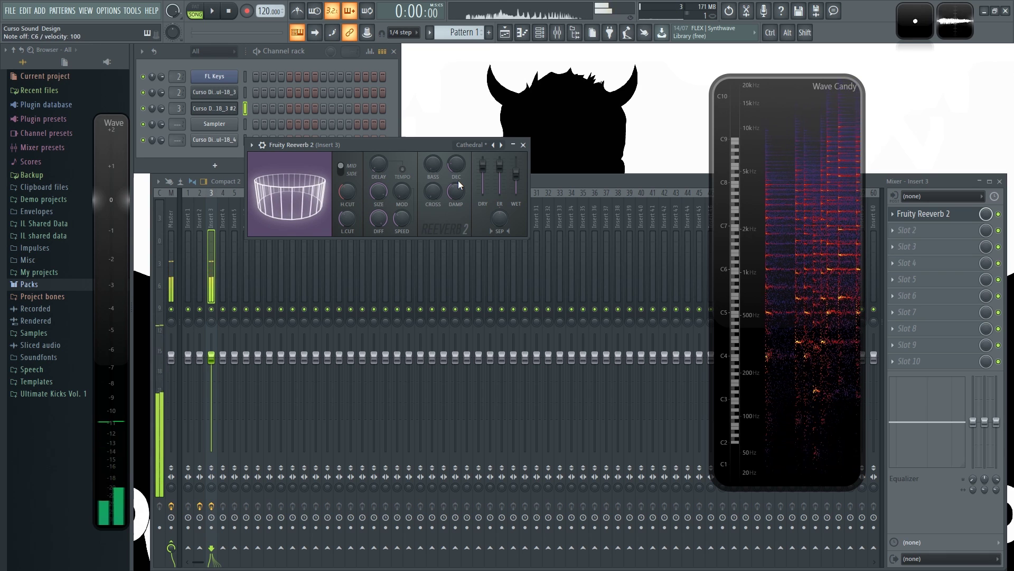
key(z)
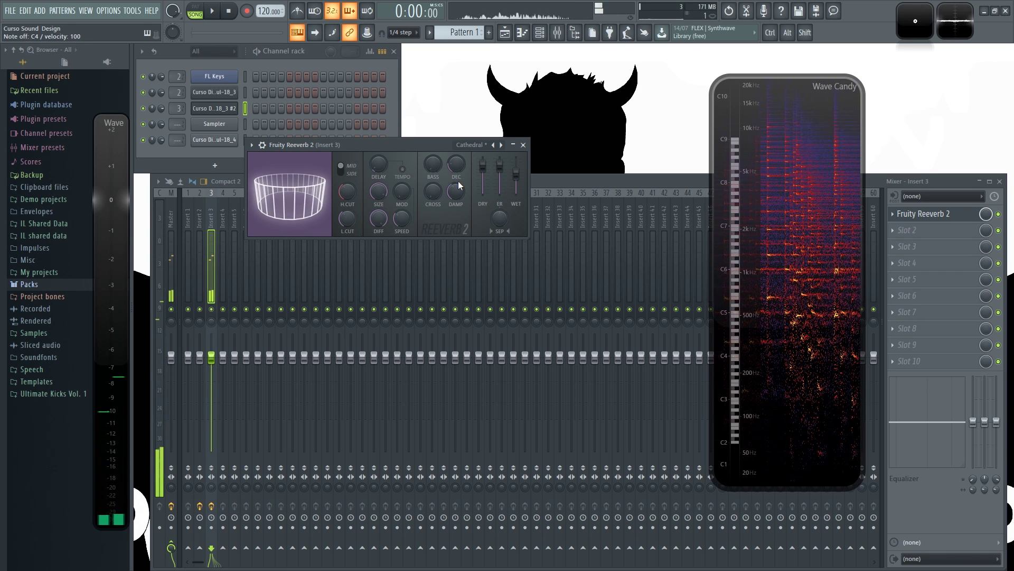
click(523, 144)
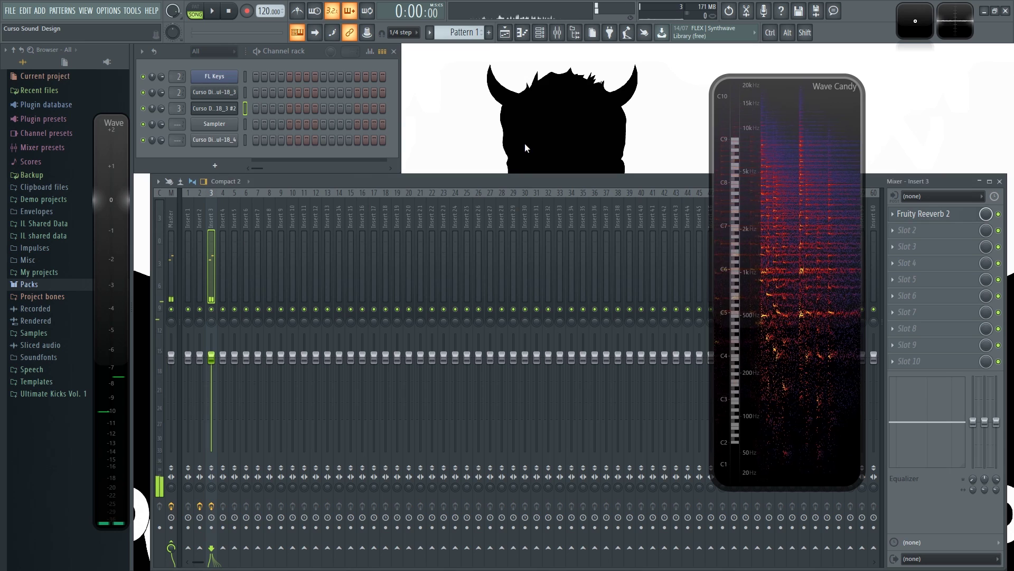
Try a C7 root note on the cloned channel and audition its lowered pitch
click(221, 111)
click(342, 217)
drag(363, 204, 383, 162)
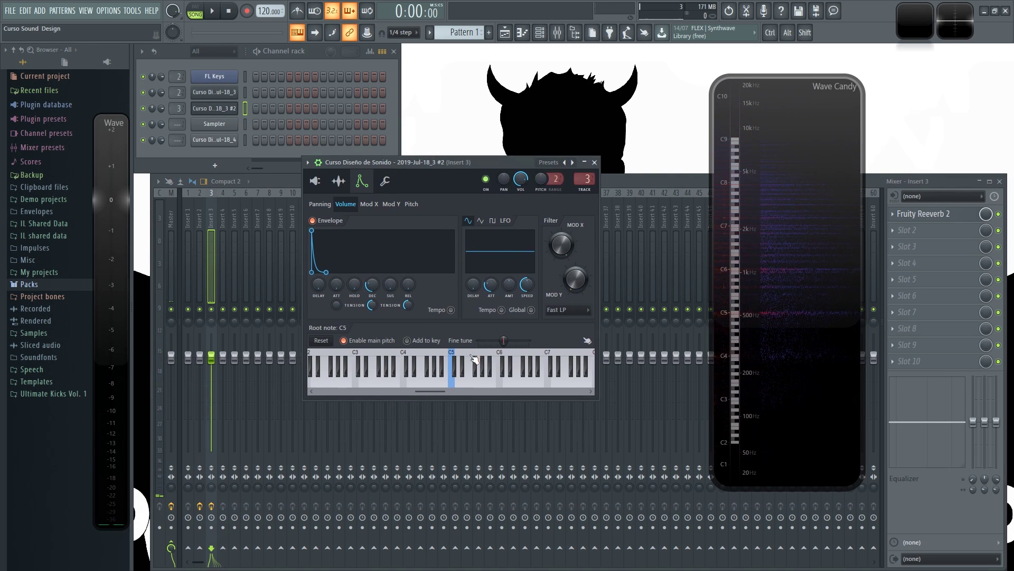
drag(432, 392, 359, 388)
click(391, 383)
click(420, 384)
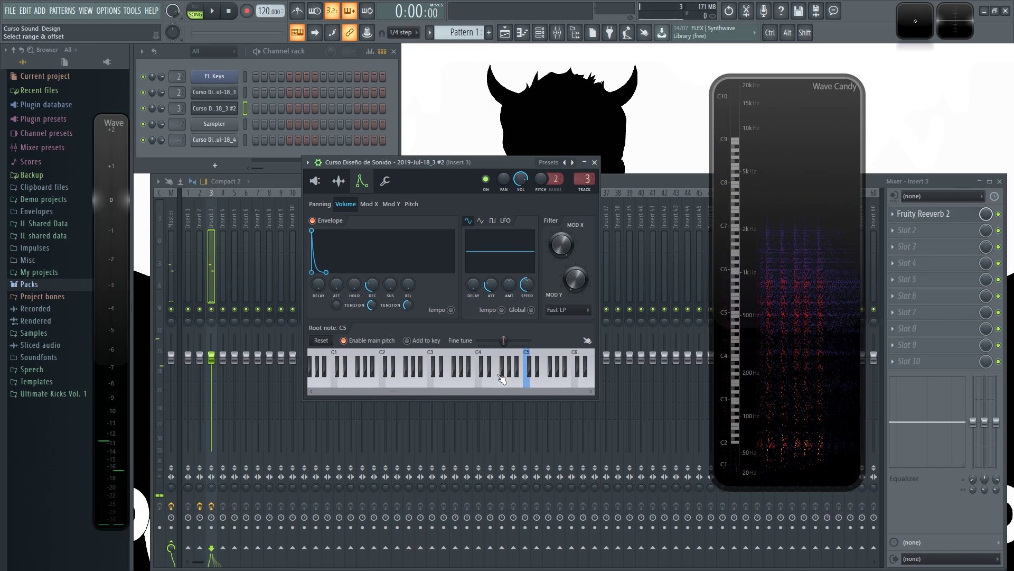
scroll(503, 379, down, 3)
drag(480, 391, 471, 390)
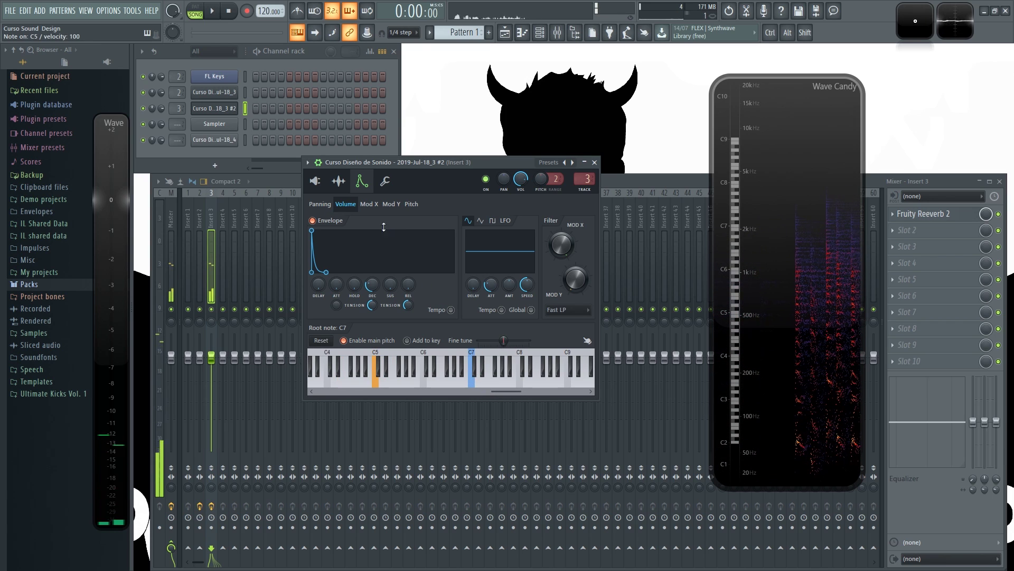
Raise the cloned channel's volume and compare it, with its reverb bypassed, against the Curso Diseño de Sonido - 2019-Jul-18_4 channel
click(339, 182)
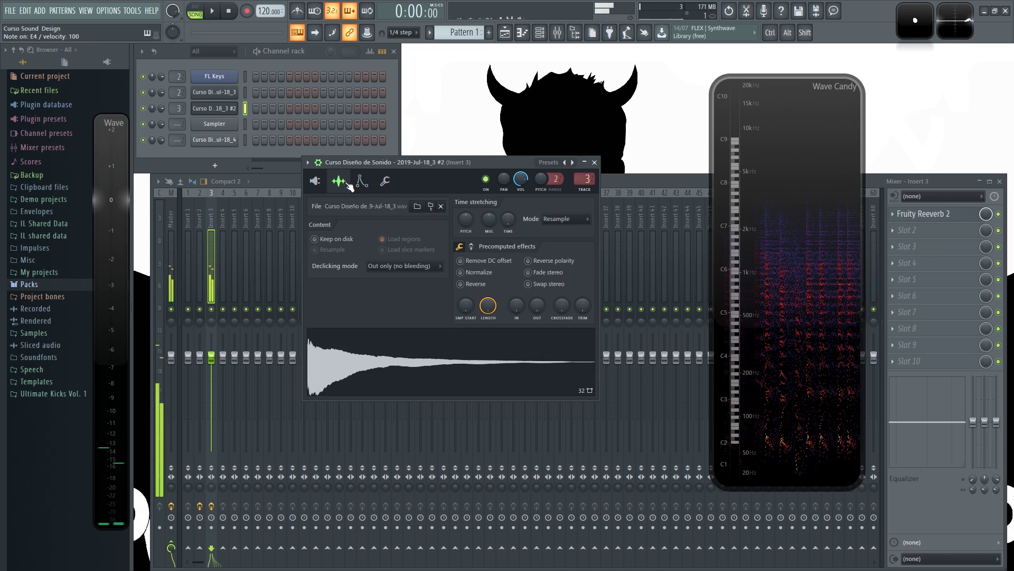
click(160, 110)
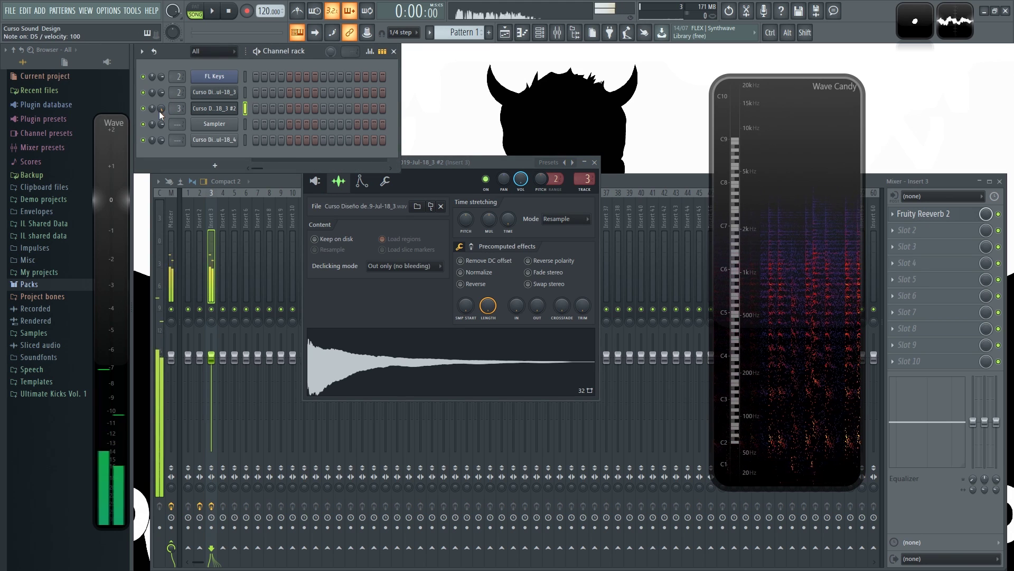
click(1000, 216)
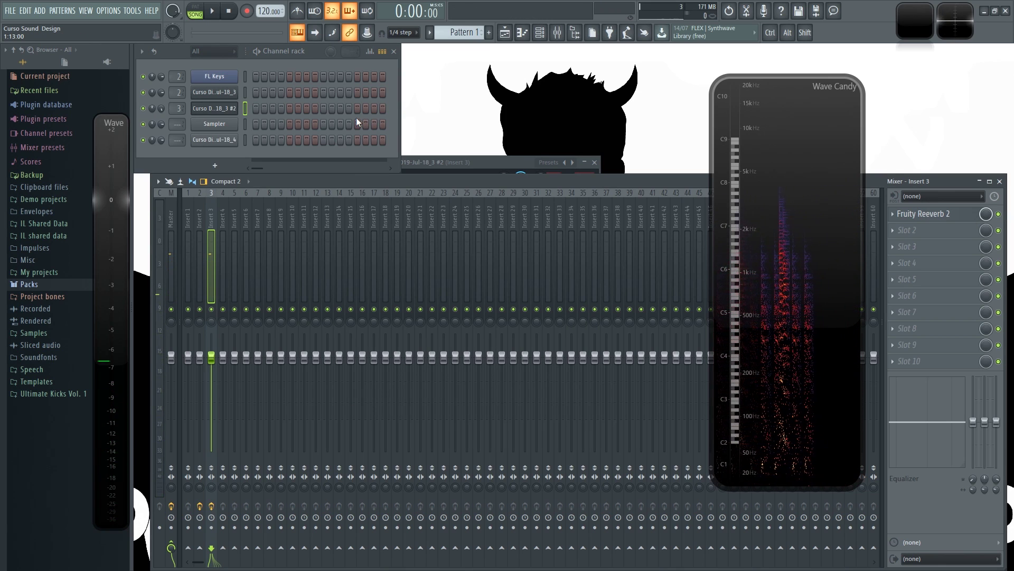
key(z)
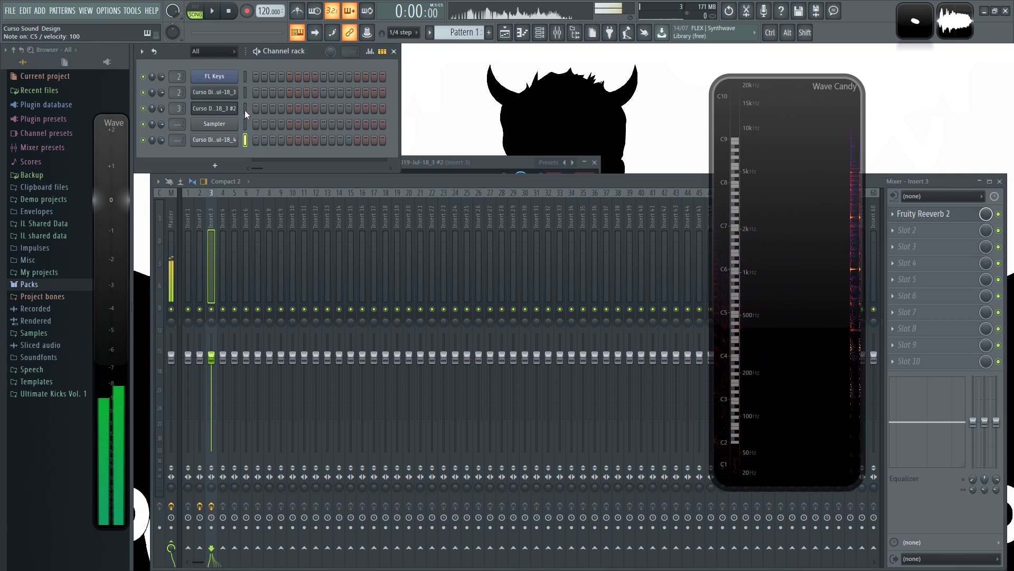
Set the cloned channel's root note back to C5, audition it, and close its settings
click(227, 108)
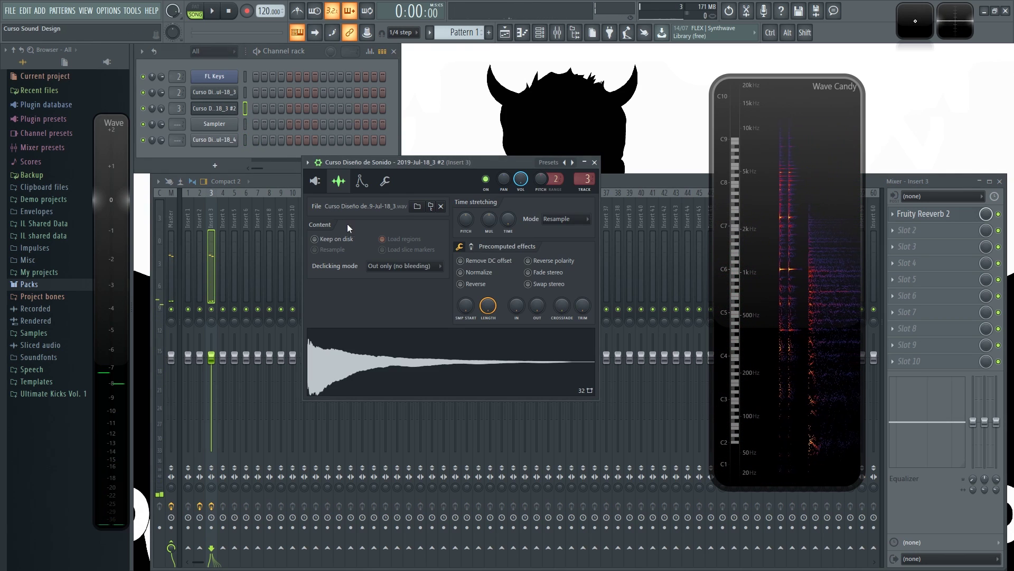
click(361, 181)
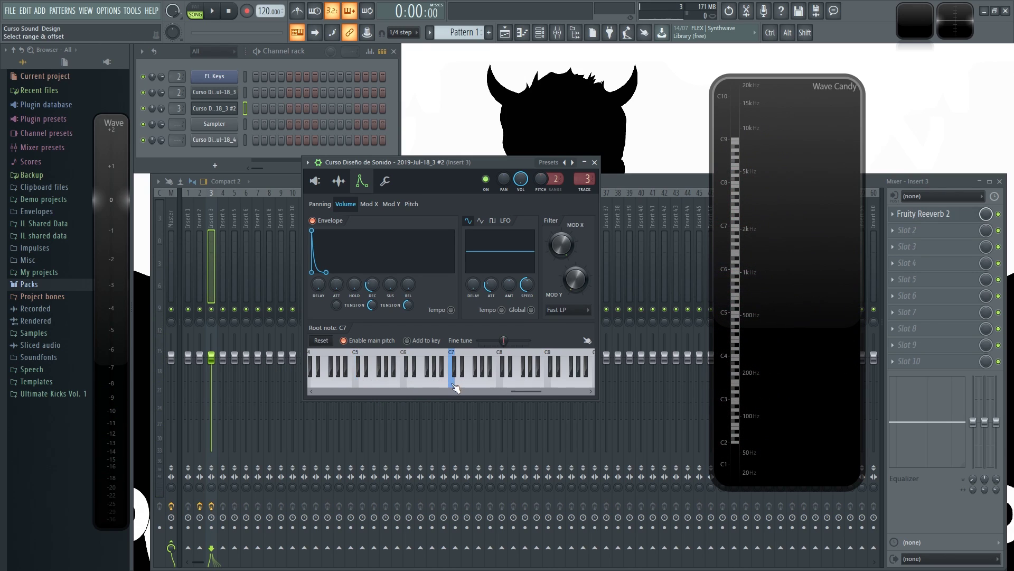
right_click(356, 378)
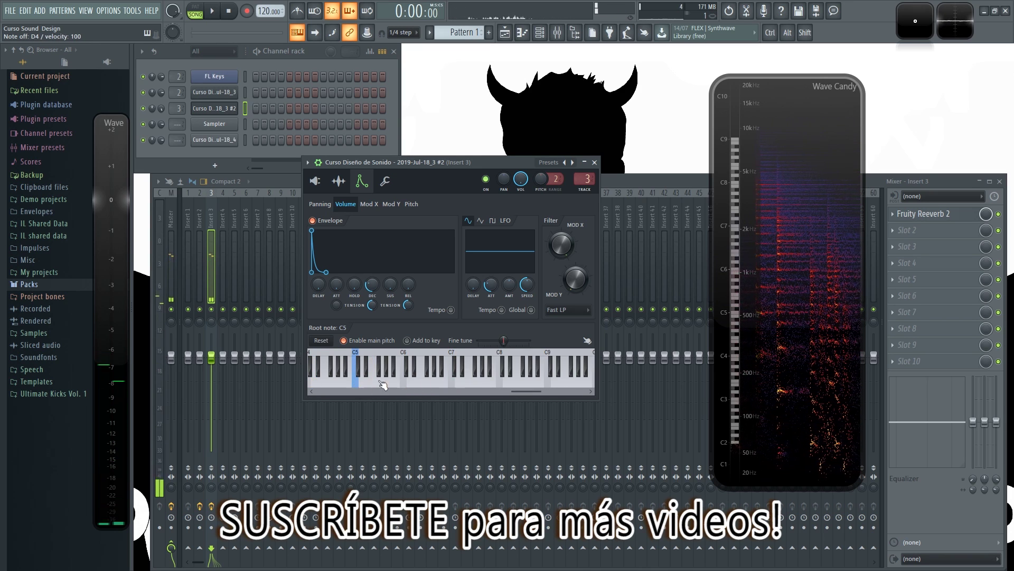
key(Escape)
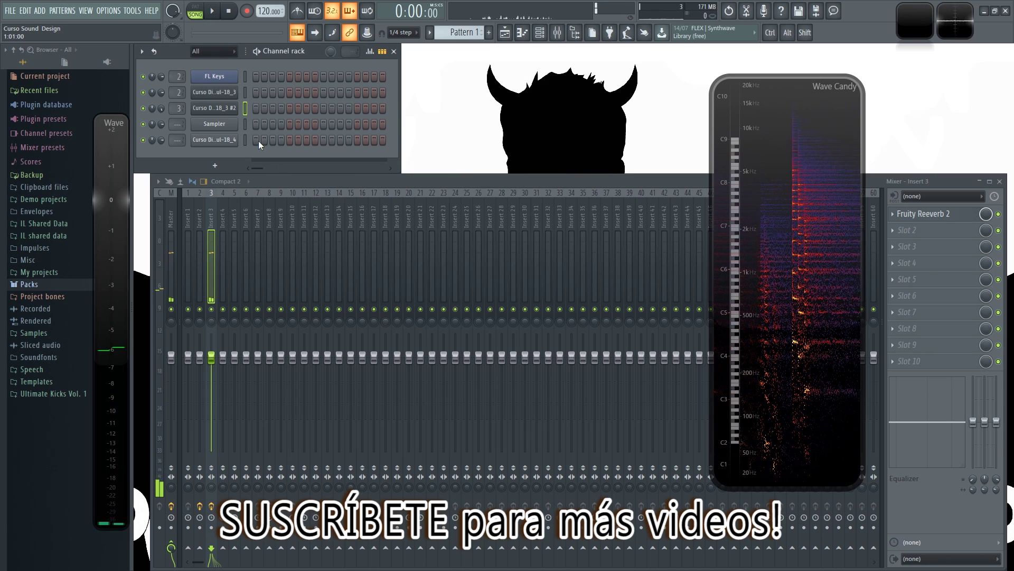
Clone the Curso Diseño de Sonido - 2019-Jul-18_3 Granulizer channel and audition the copy
right_click(237, 91)
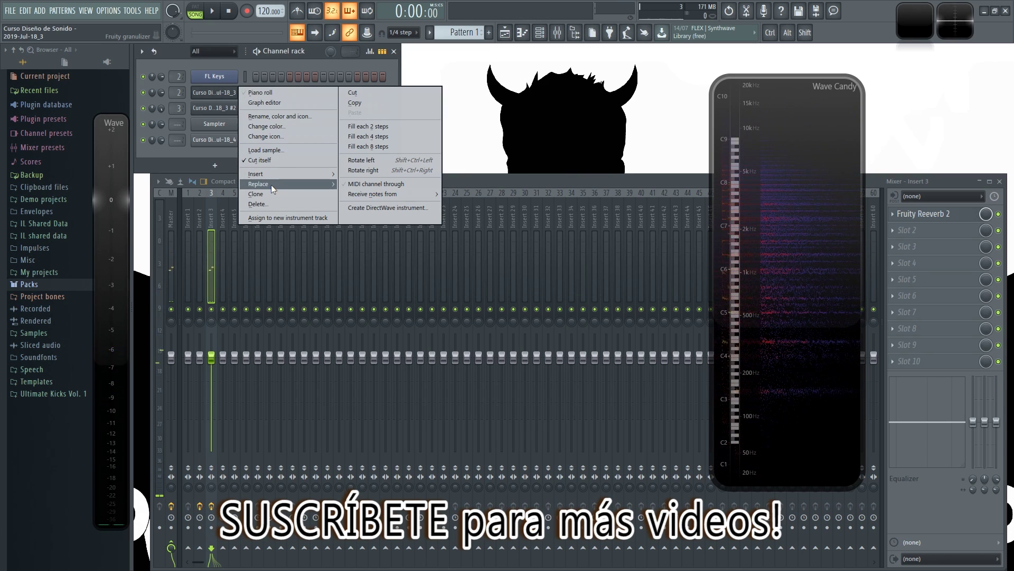
click(258, 194)
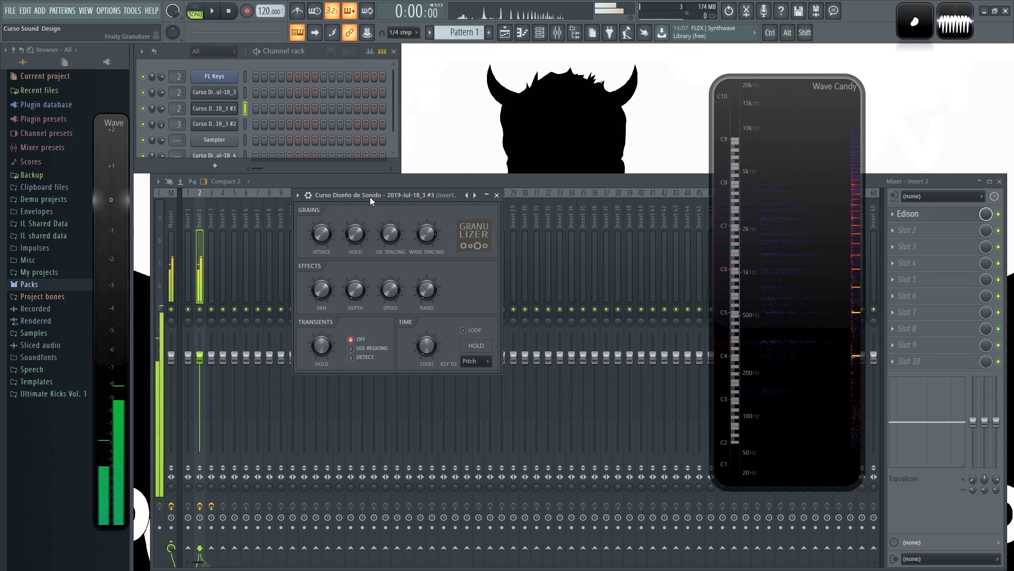
click(339, 194)
Lengthen the #3 clone's volume envelope attack, decay and release, raise its sustain, and audition single notes and a chord
click(371, 213)
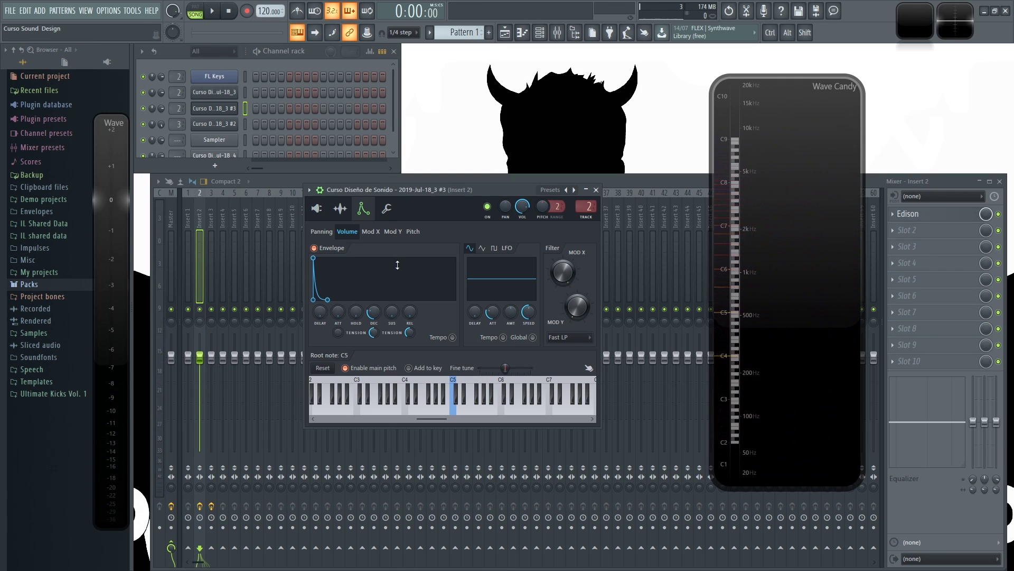
drag(340, 312, 340, 299)
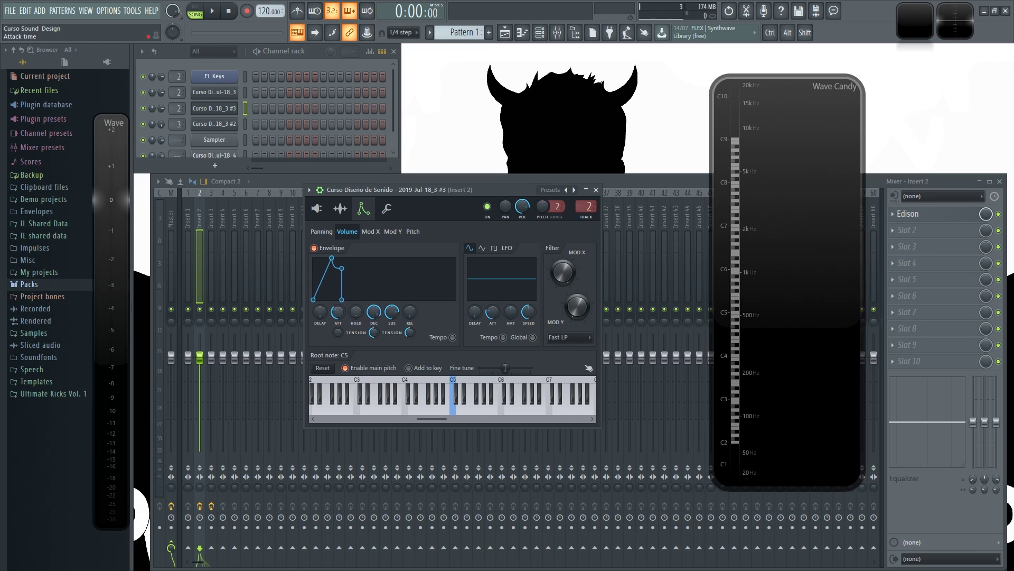
drag(338, 312, 339, 309)
key(z)
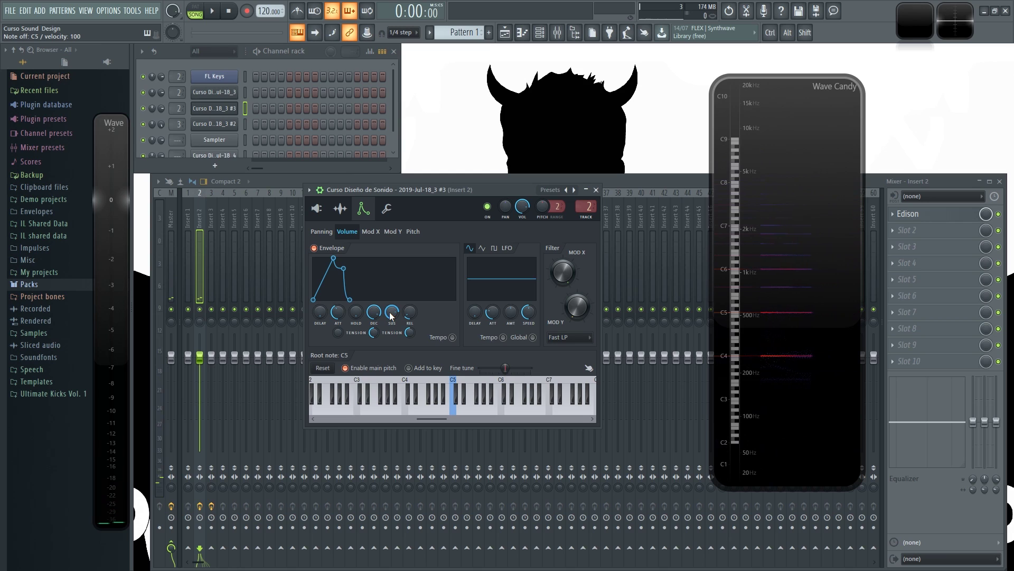
key(z)
key(c)
key(b)
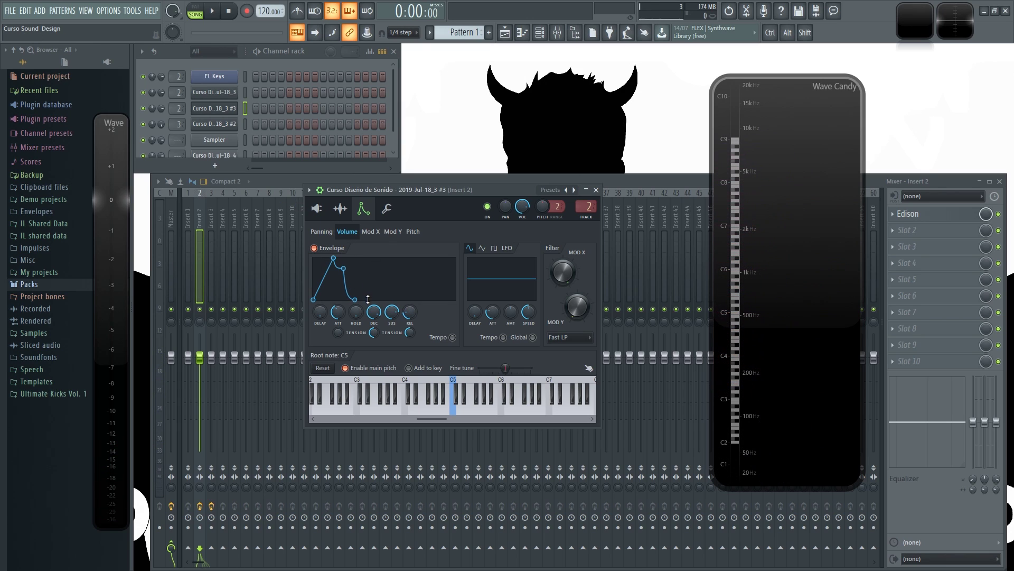
key(v)
key(q)
key(t)
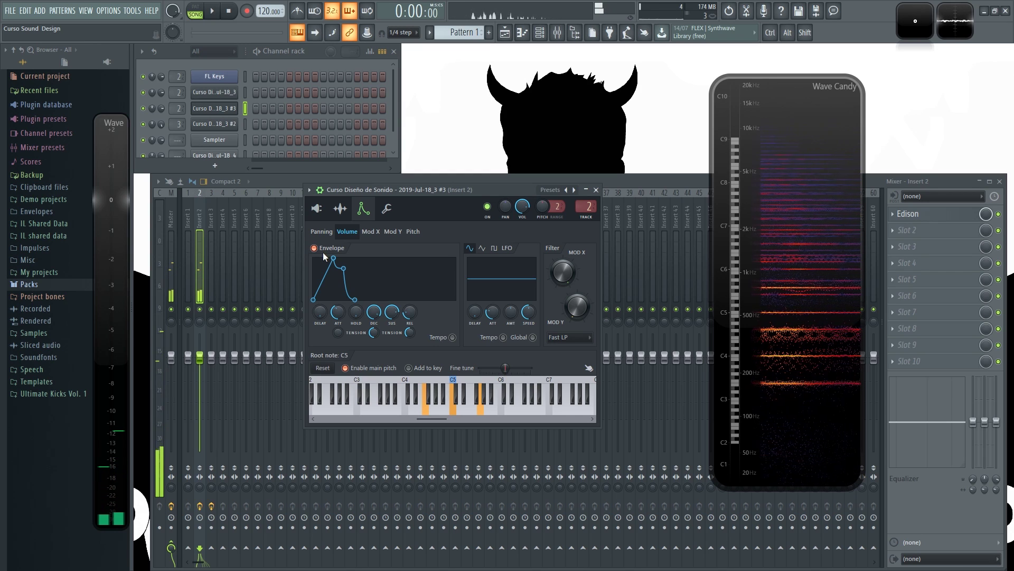
Set the clone's sample crossfade to 100% and audition a held note
click(340, 208)
click(364, 208)
click(316, 208)
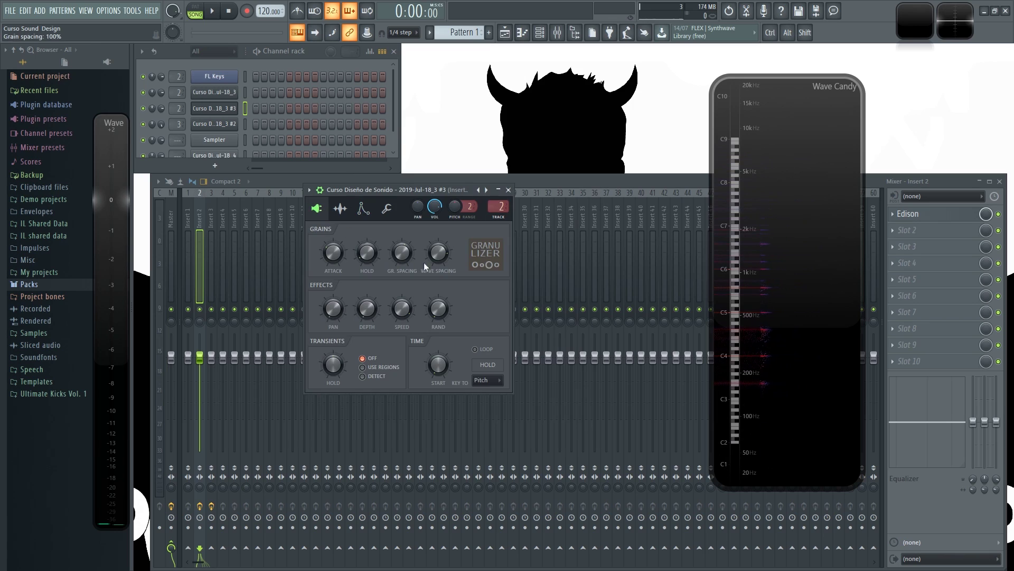
click(340, 209)
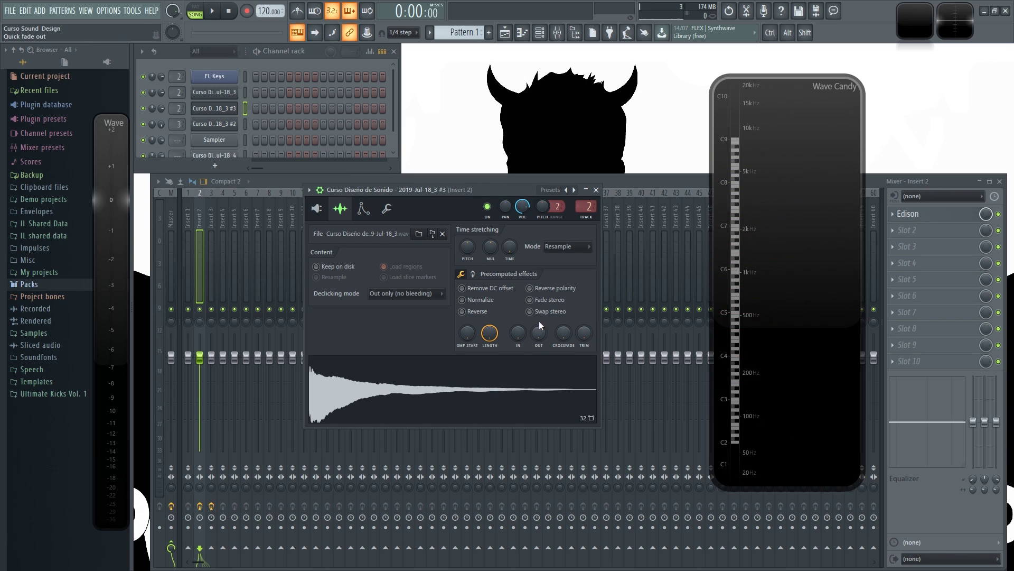
drag(563, 332, 564, 312)
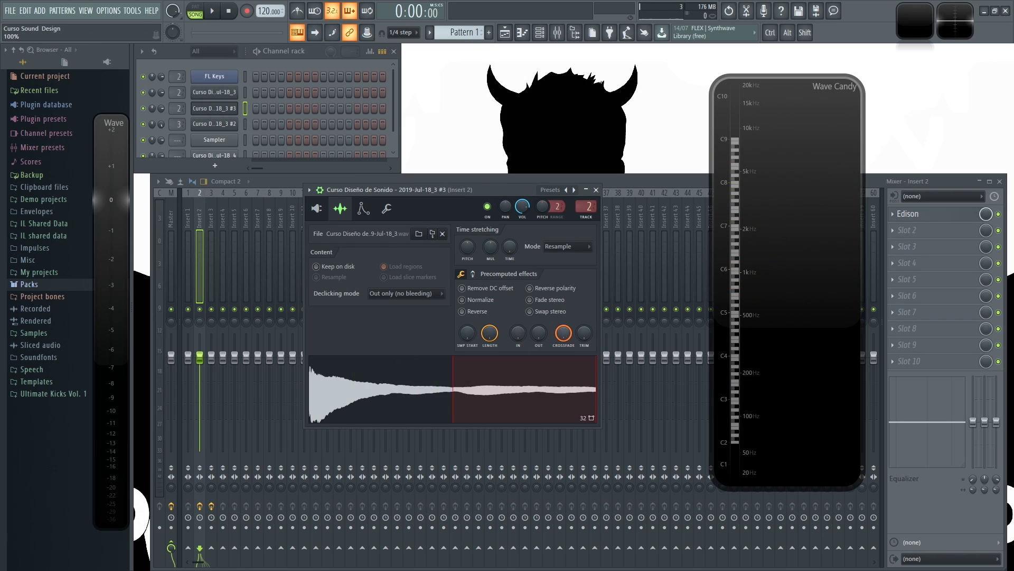
key(z)
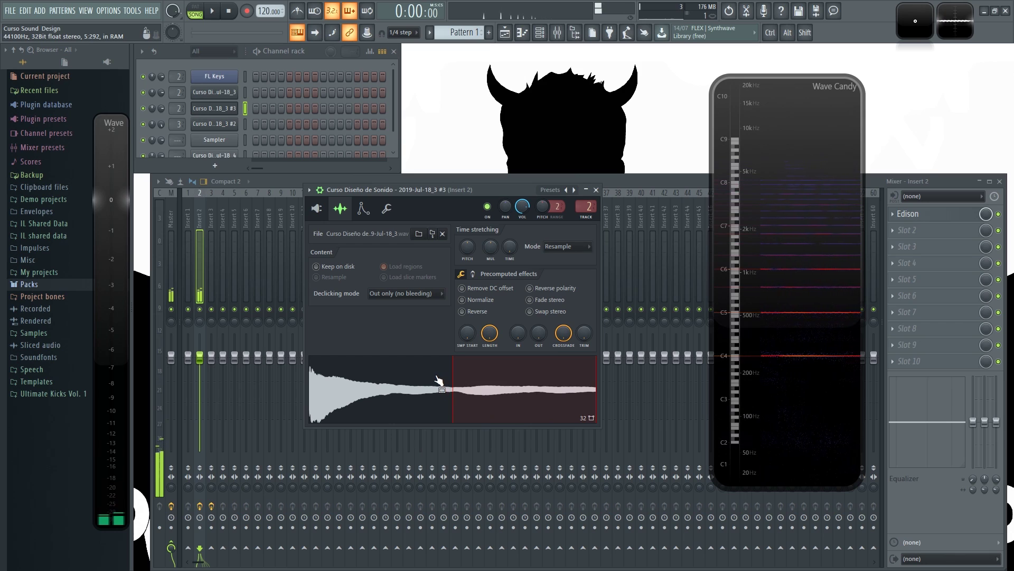
Turn on looping in the clone's Granulizer time settings and audition held notes
click(317, 209)
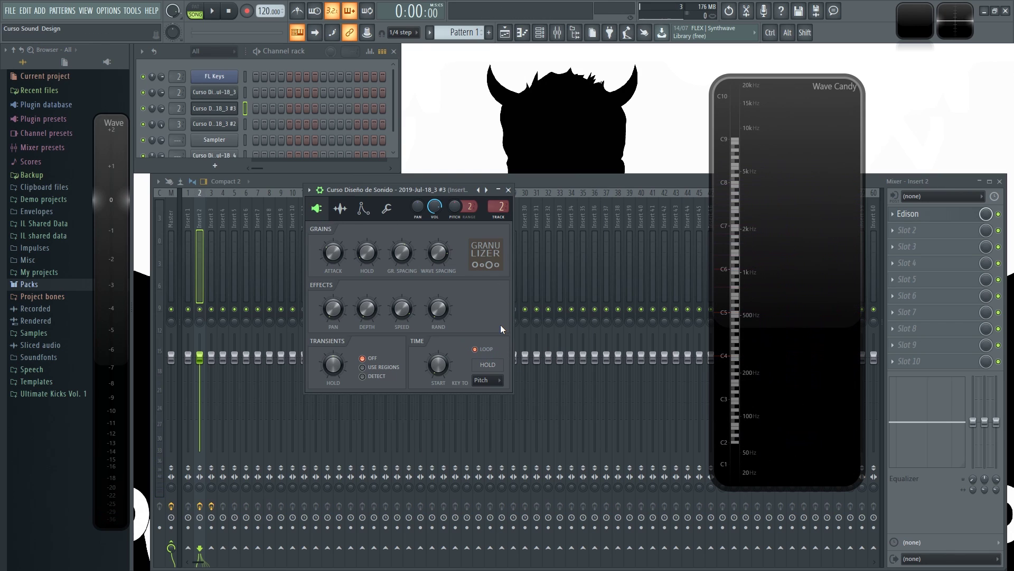
key(y)
key(z)
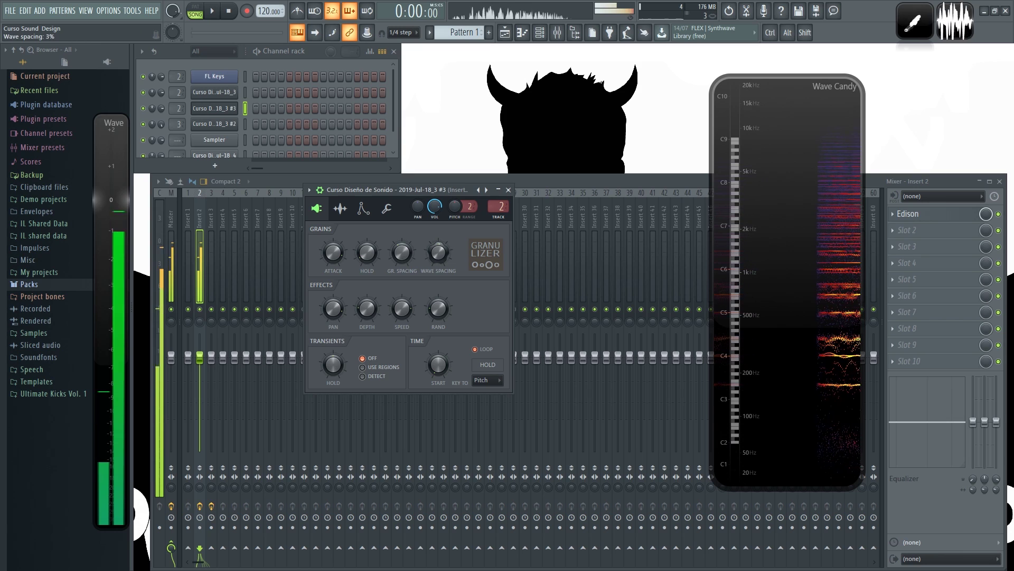
Adjust the Granulizer's grain spacing and wave spacing while playing notes, trying grain spacings of 53% and 71%
mouse_move(402, 253)
mouse_down()
mouse_move(402, 240)
mouse_move(402, 265)
mouse_up()
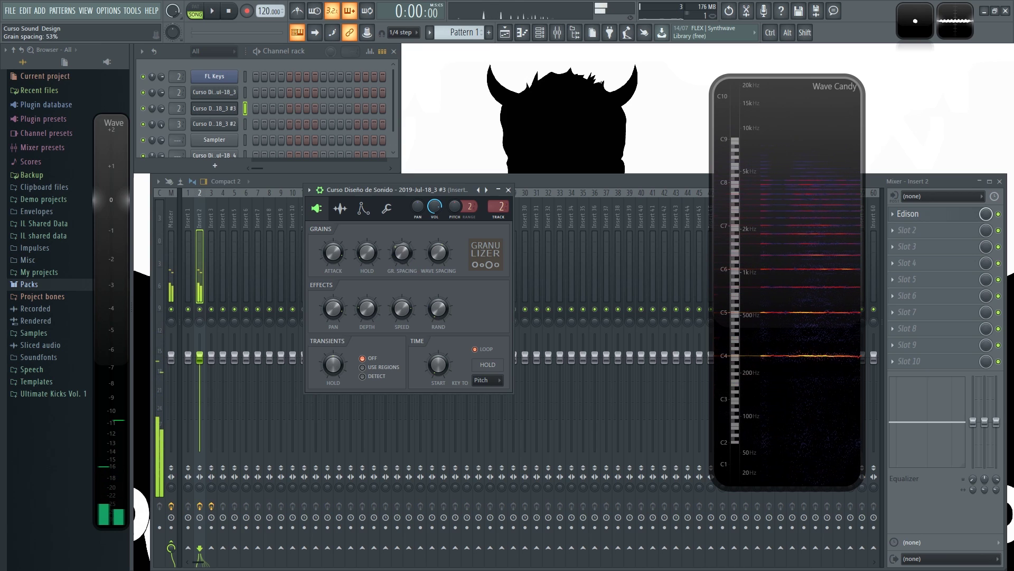
drag(400, 264, 399, 264)
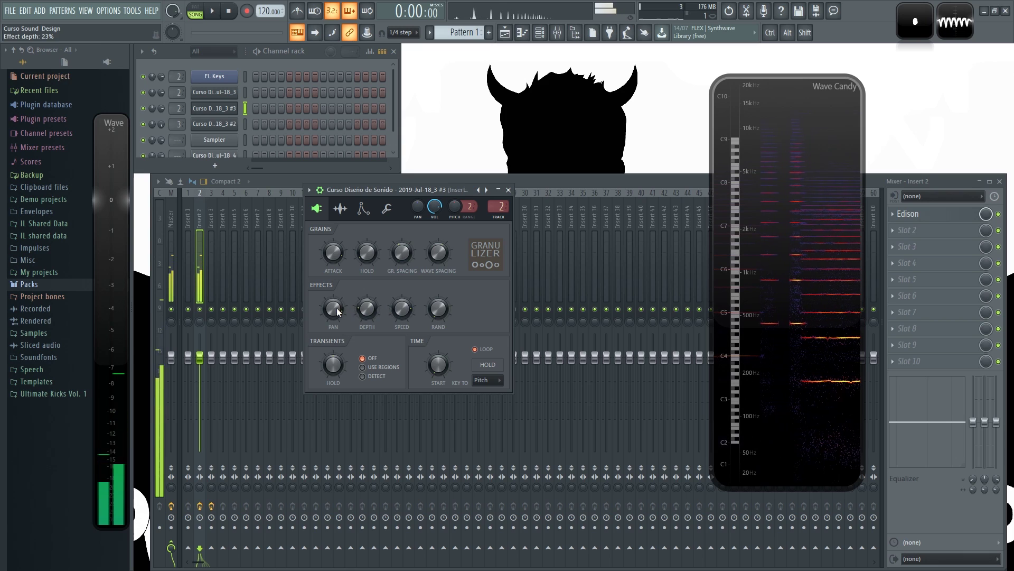
drag(439, 252, 438, 264)
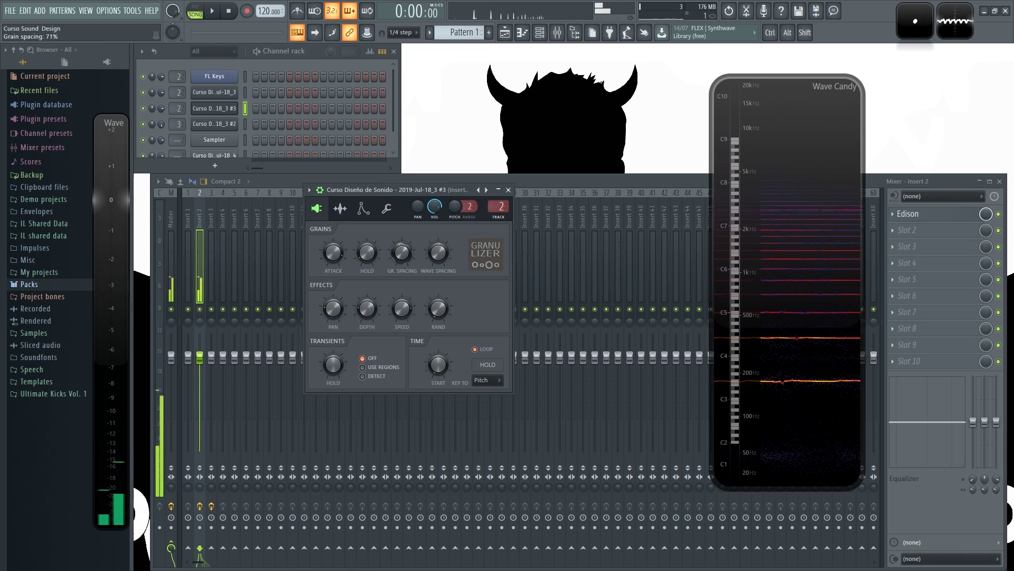
drag(401, 252, 401, 244)
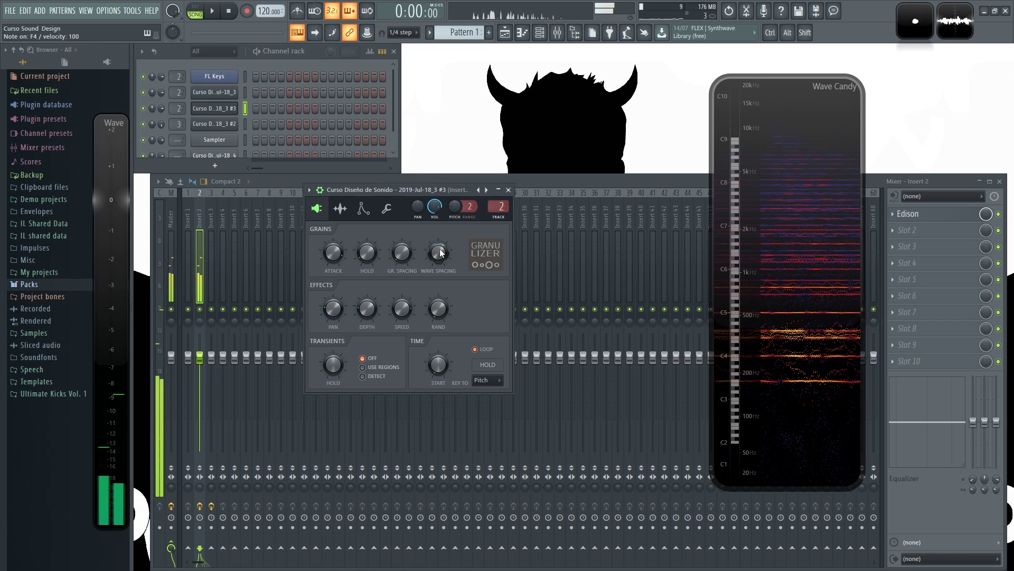
Route the #3 clone to mixer insert 4, close its settings, and load Fruity Reeverb 2 in effect slot 4
scroll(178, 107, up, 2)
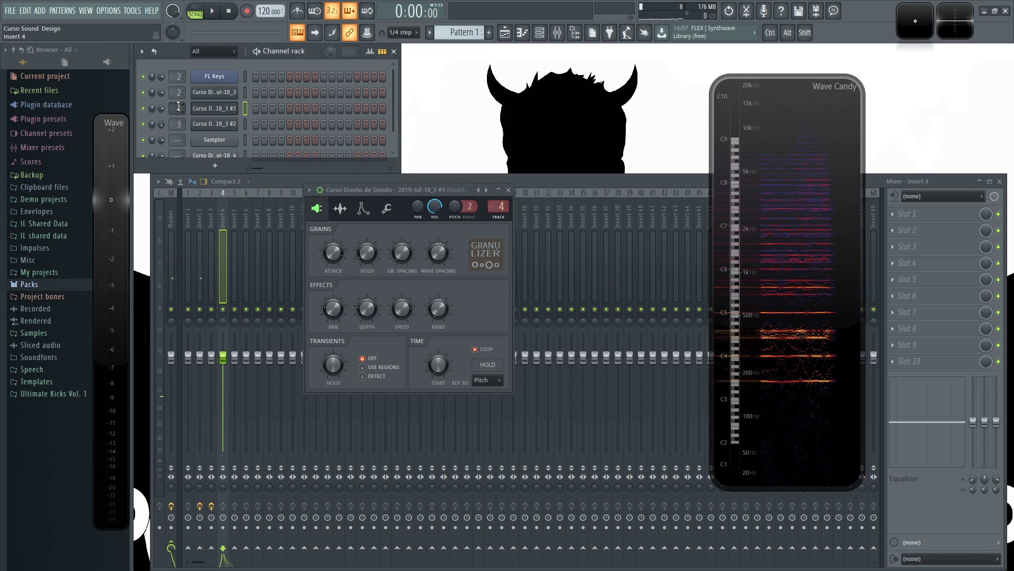
click(509, 190)
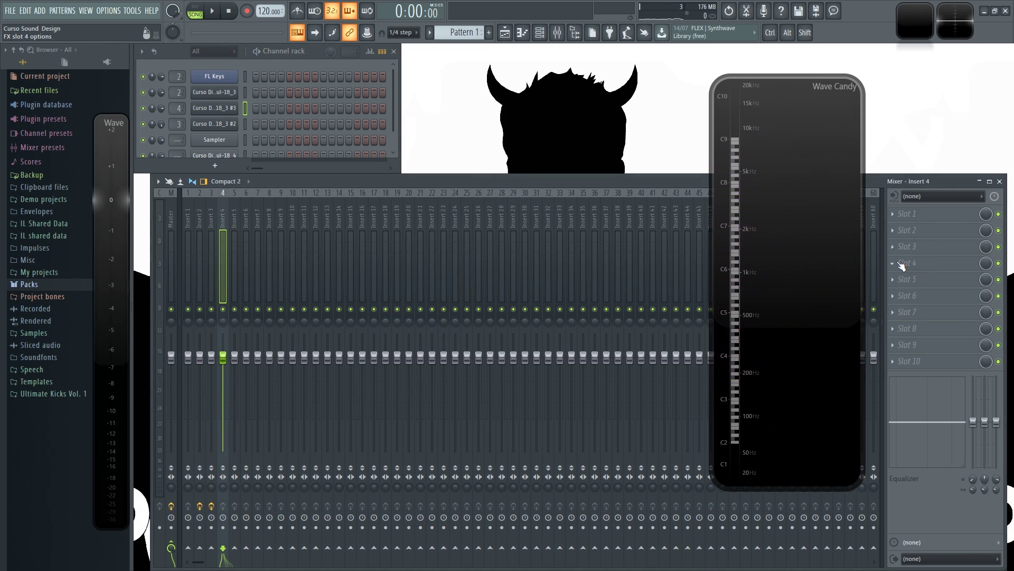
click(902, 265)
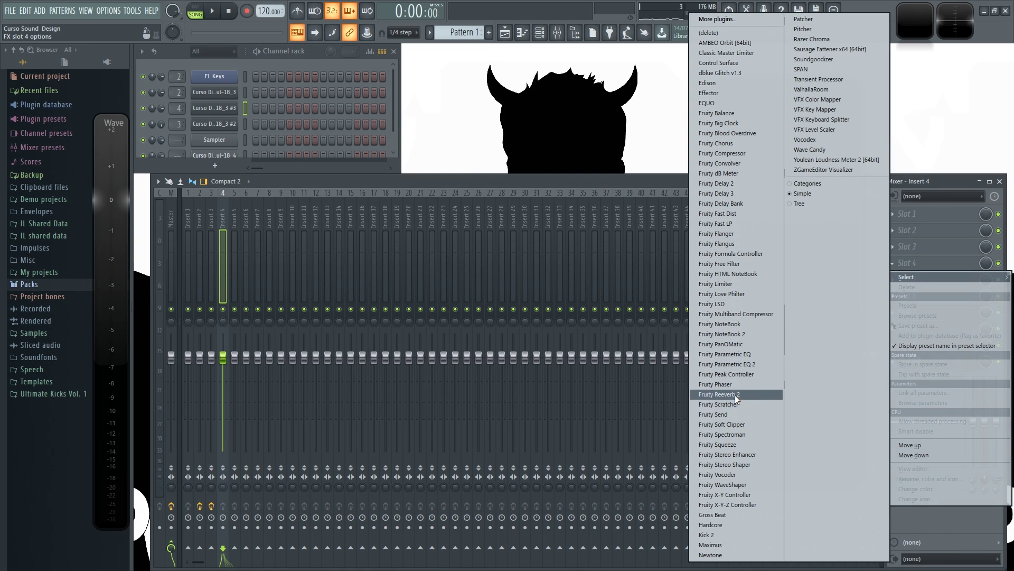
click(735, 395)
Load Fruity Flanger in slot 2 of insert 4 and bypass the reverb in slot 4
click(892, 231)
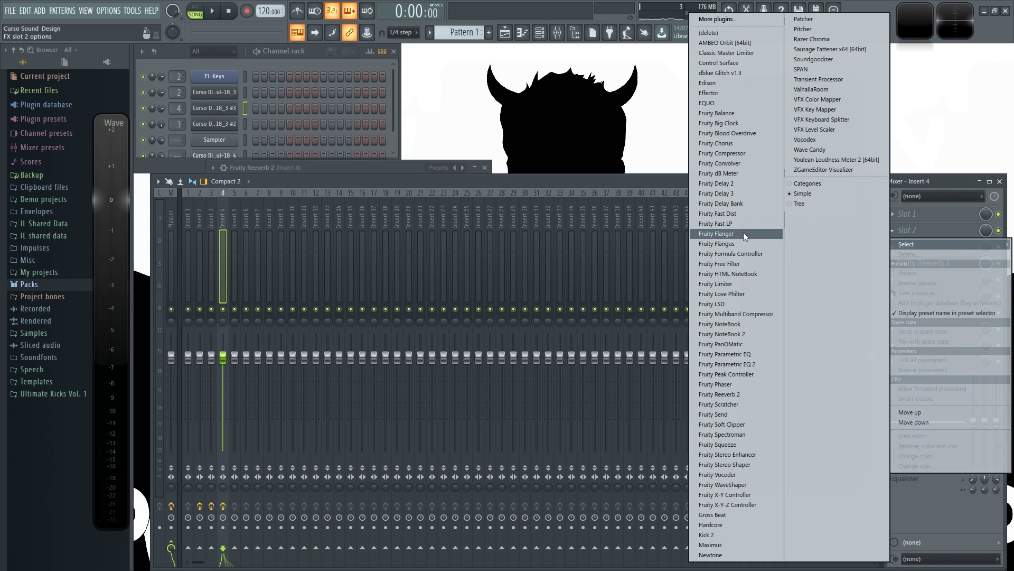
click(723, 234)
drag(361, 138, 445, 181)
click(998, 263)
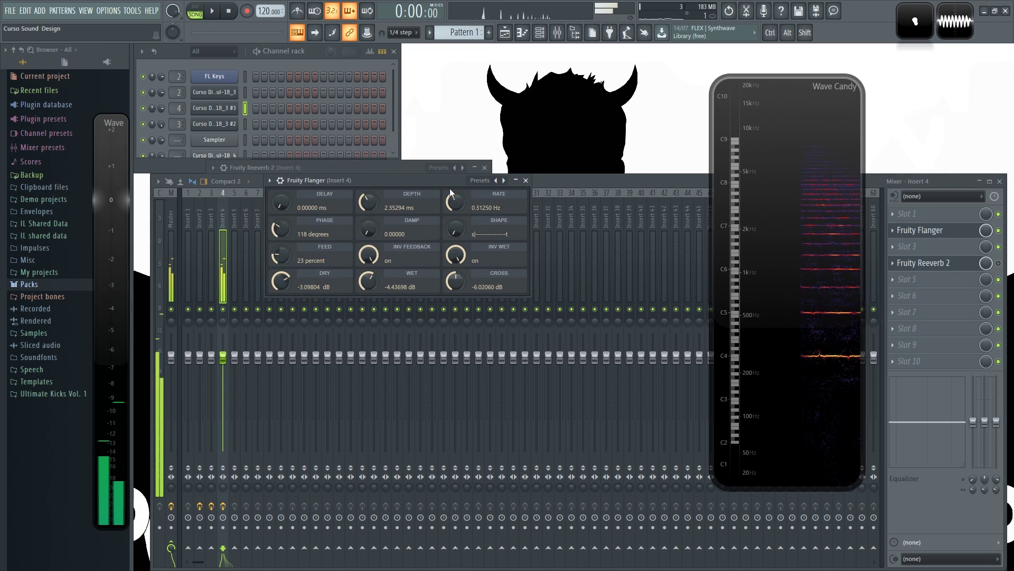
Apply the Classic Deep preset to the flanger, close its window, and audition the sound
click(481, 180)
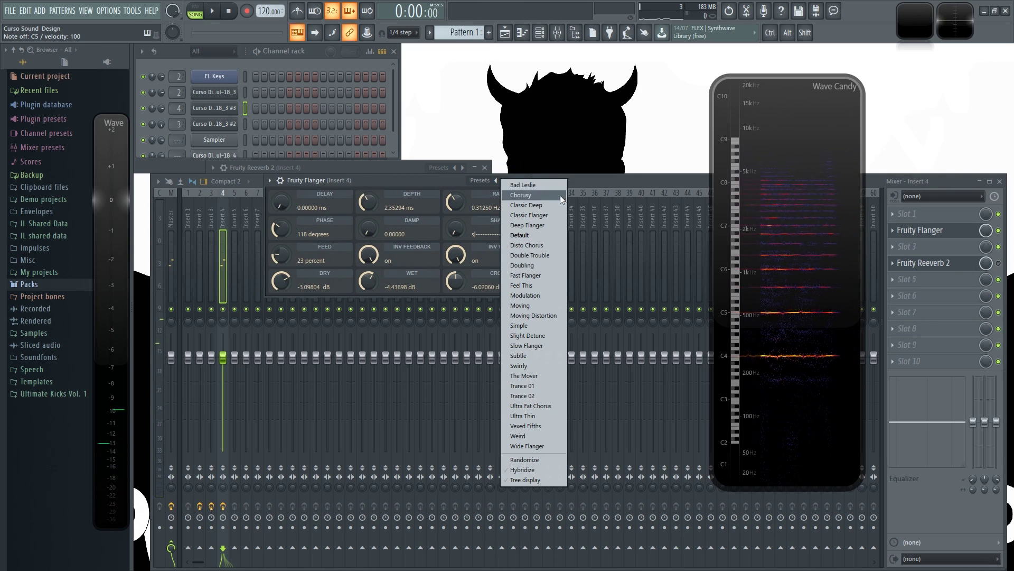
click(536, 205)
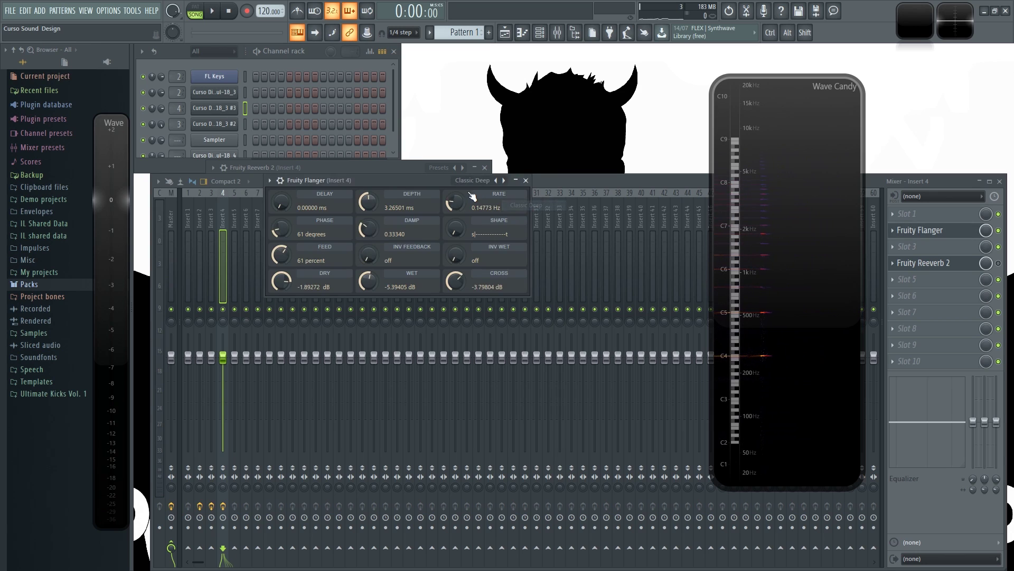
click(533, 182)
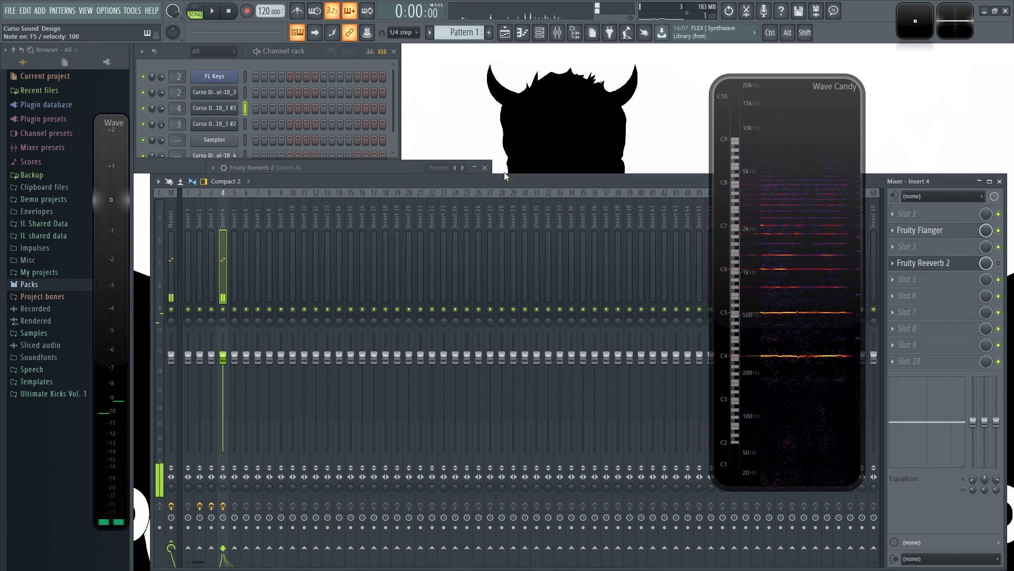
Apply the Cathedral preset to the insert 4 reverb, re-enable it, set its dry level to 87%, and close its window
click(390, 165)
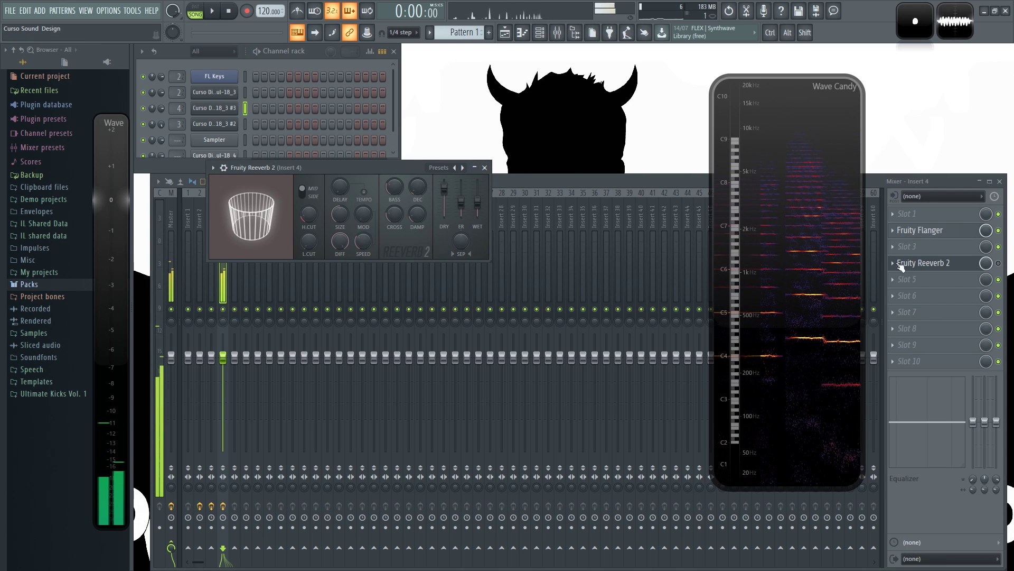
click(455, 168)
click(480, 201)
drag(397, 168, 450, 199)
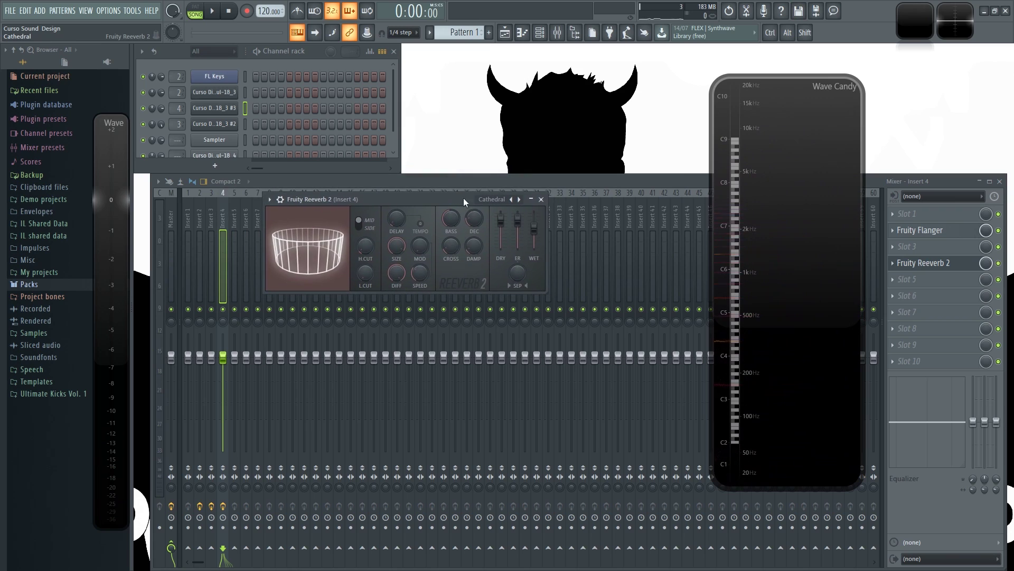
drag(501, 229, 501, 234)
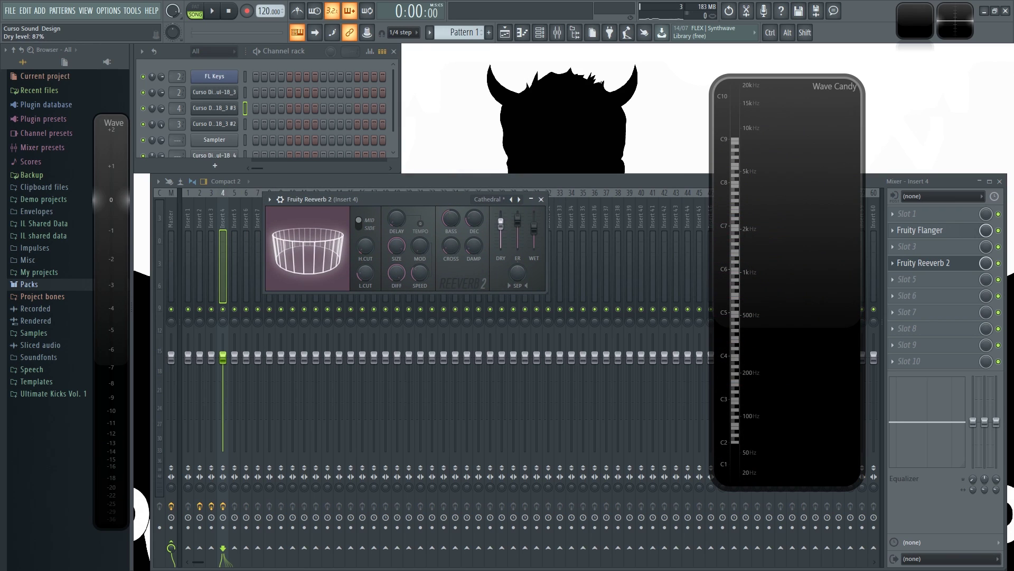
click(541, 200)
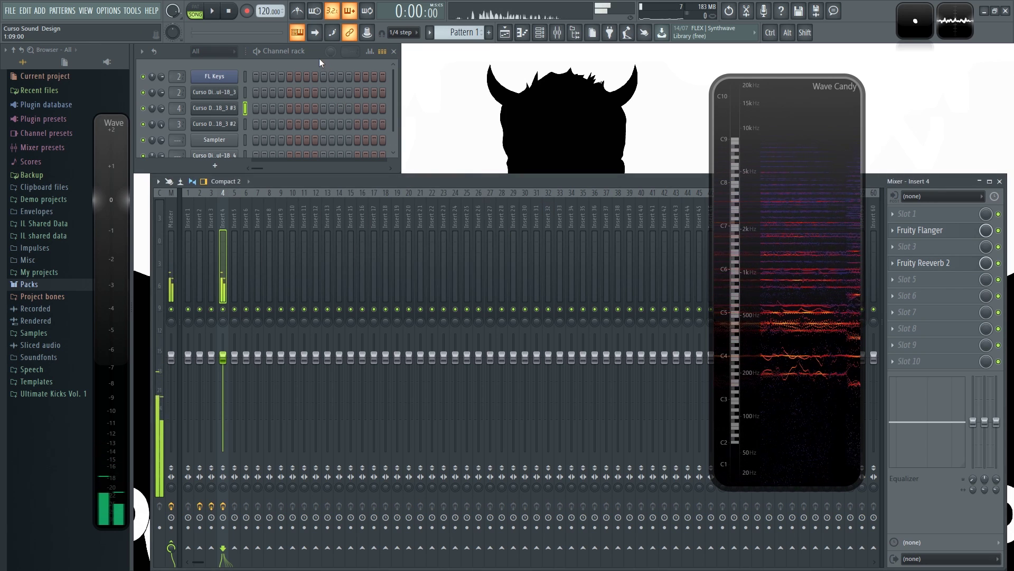
Set up a global pitch LFO on the #3 clone, adjusting its speed and amount while auditioning a C5 note
click(214, 108)
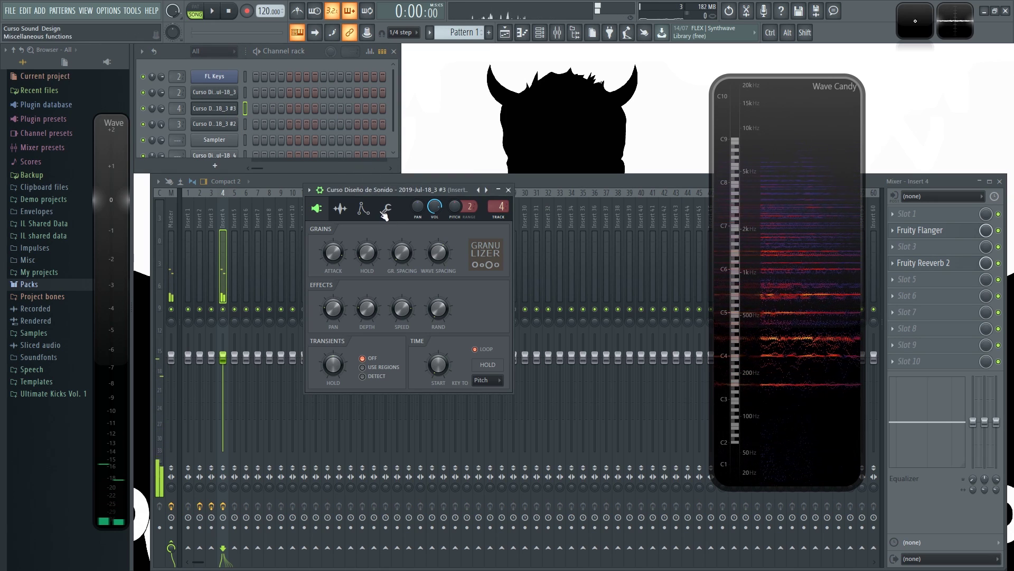
click(364, 208)
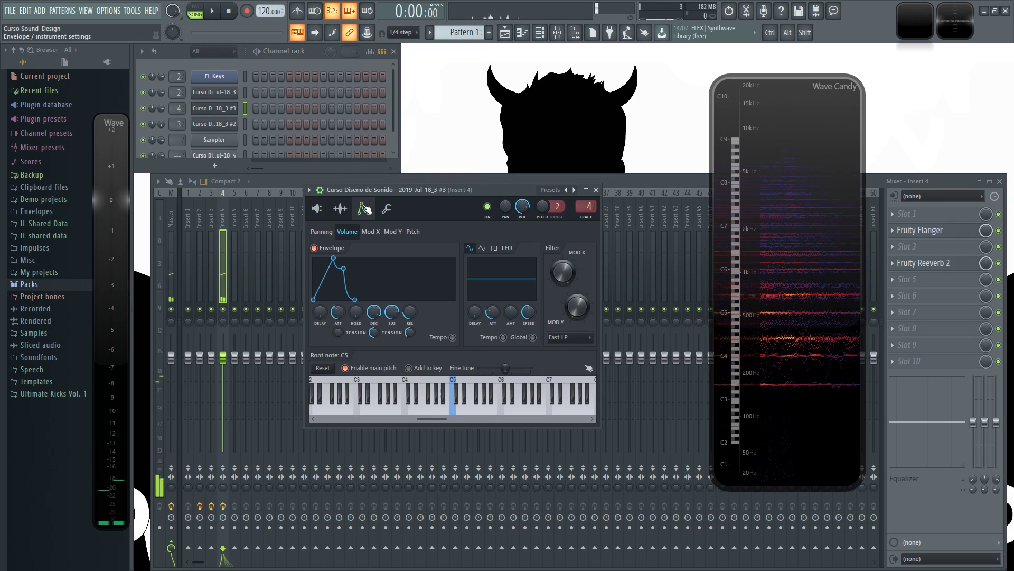
click(420, 233)
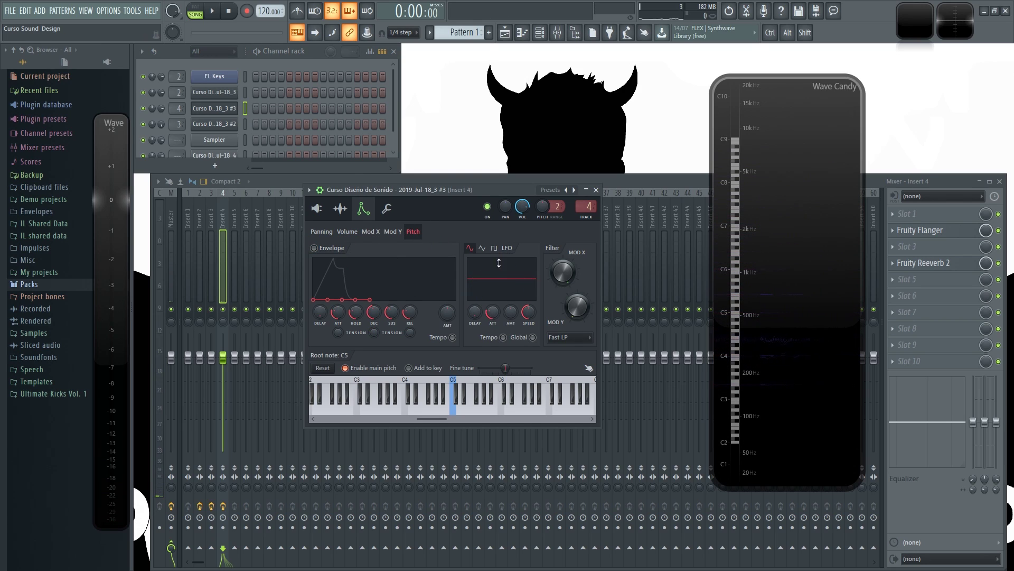
key(z)
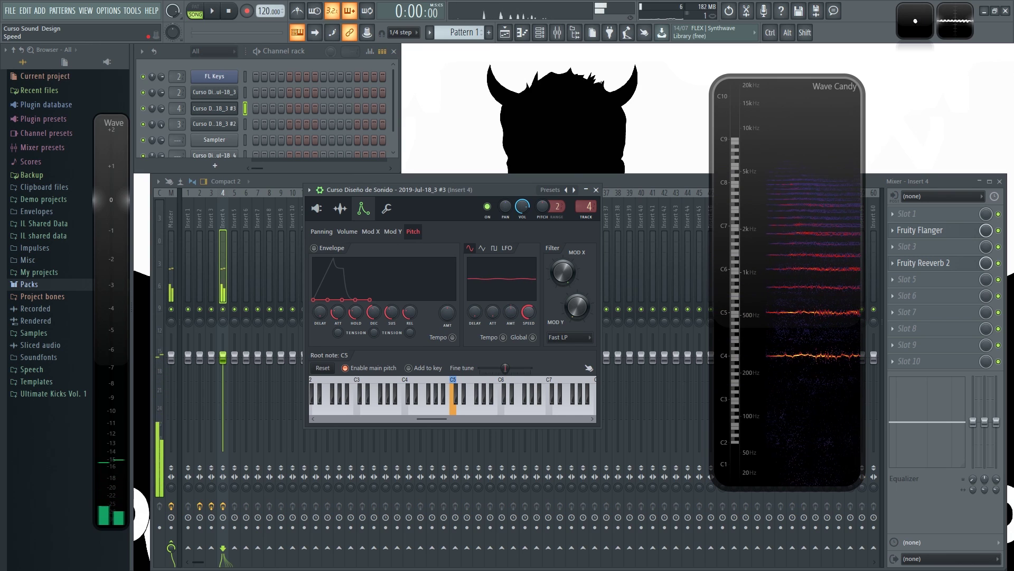
click(532, 337)
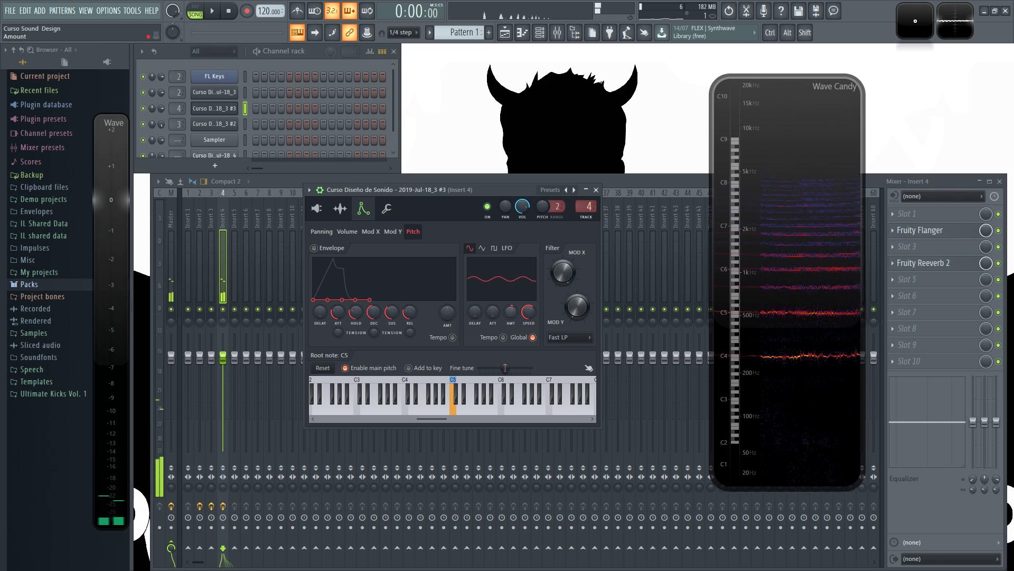
mouse_move(511, 311)
mouse_down()
mouse_move(511, 296)
mouse_move(511, 306)
mouse_up()
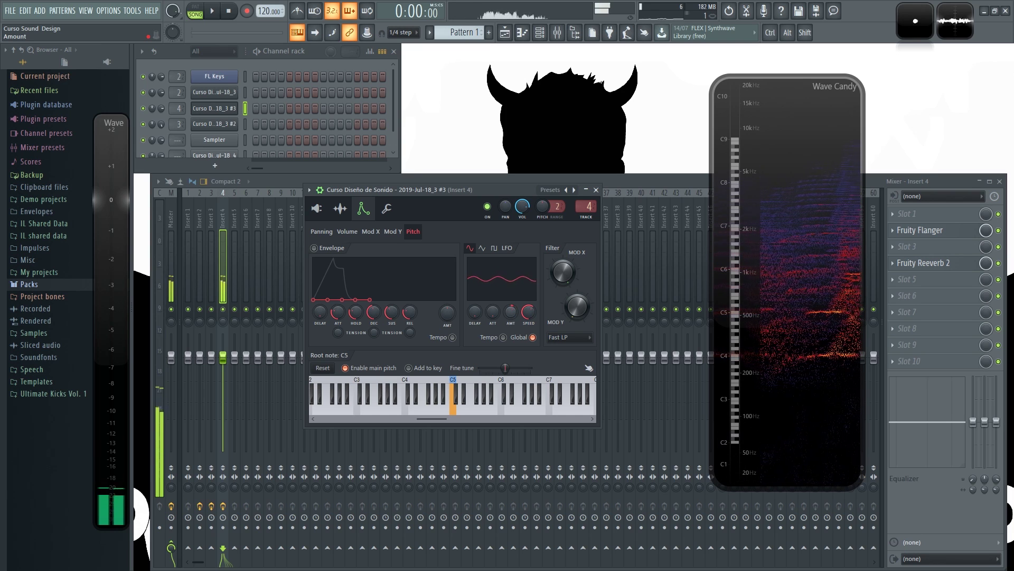
Reduce the pitch LFO amount of the #3 clone to zero and close its channel window
drag(511, 307, 511, 311)
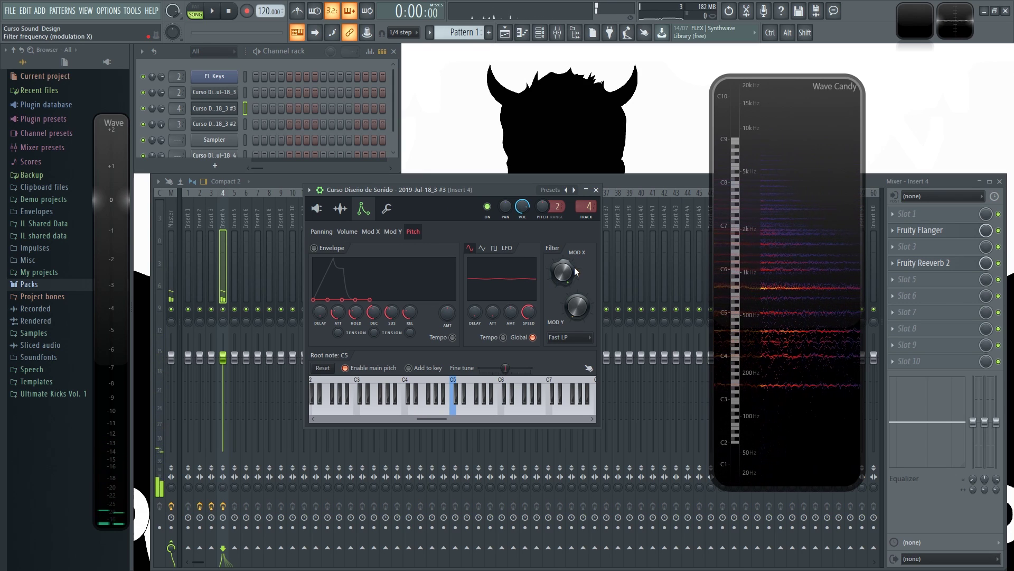
click(596, 189)
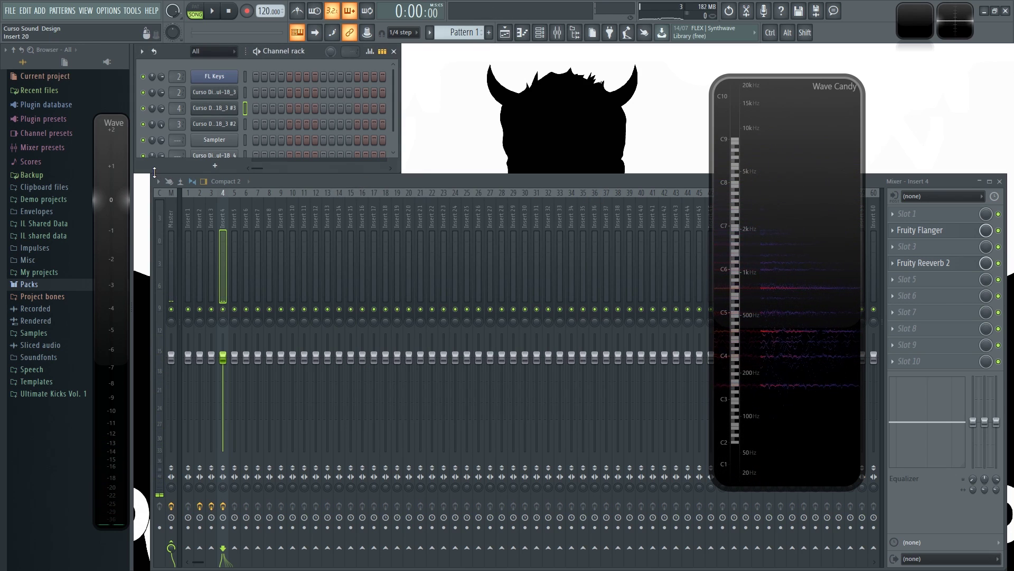
Enlarge the channel rack to show every channel and audition FL Keys, the 18_3 and 18_4 channels, and the #2 clone for comparison
drag(146, 173, 147, 188)
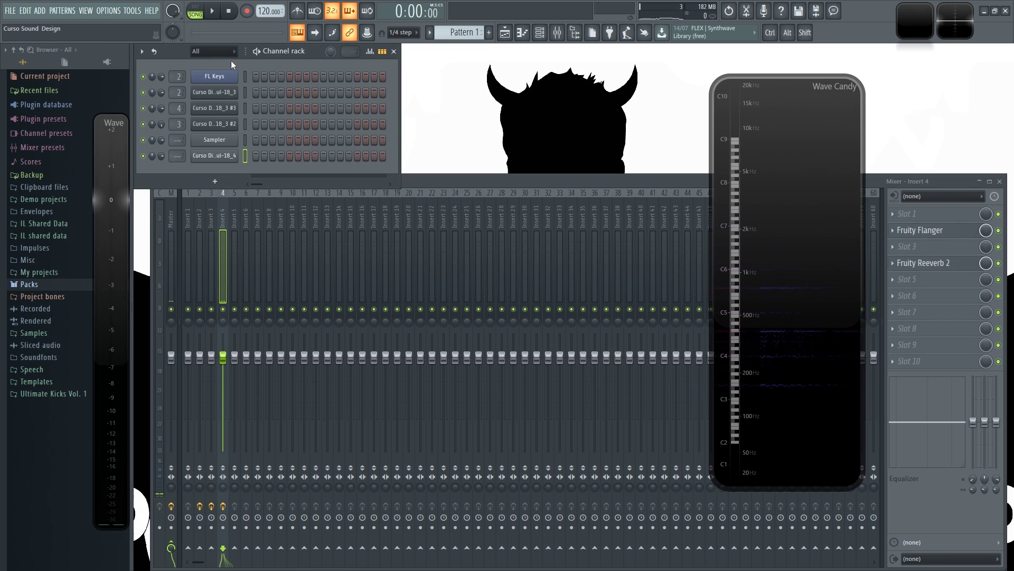
key(z)
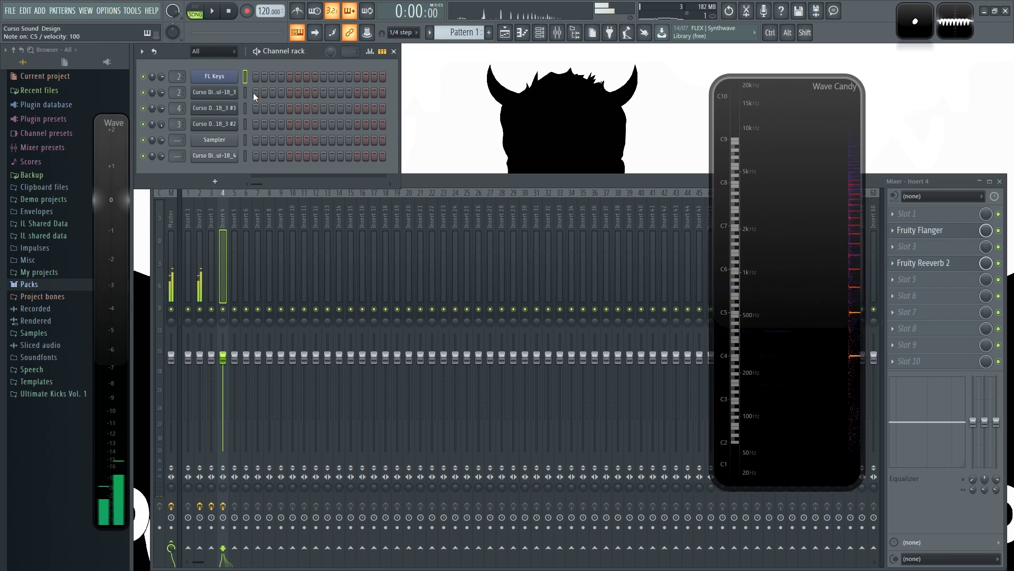
click(235, 93)
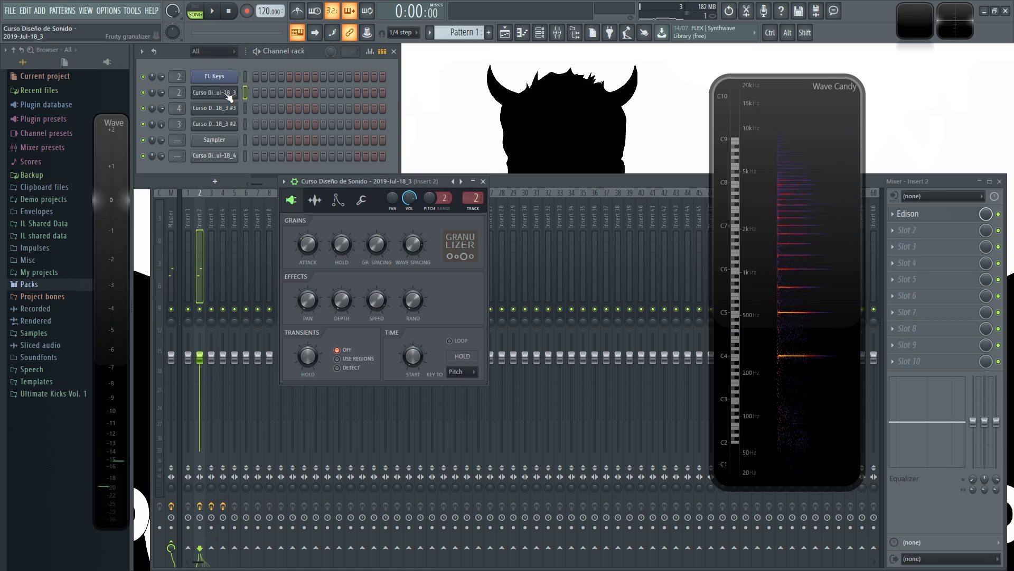
click(483, 182)
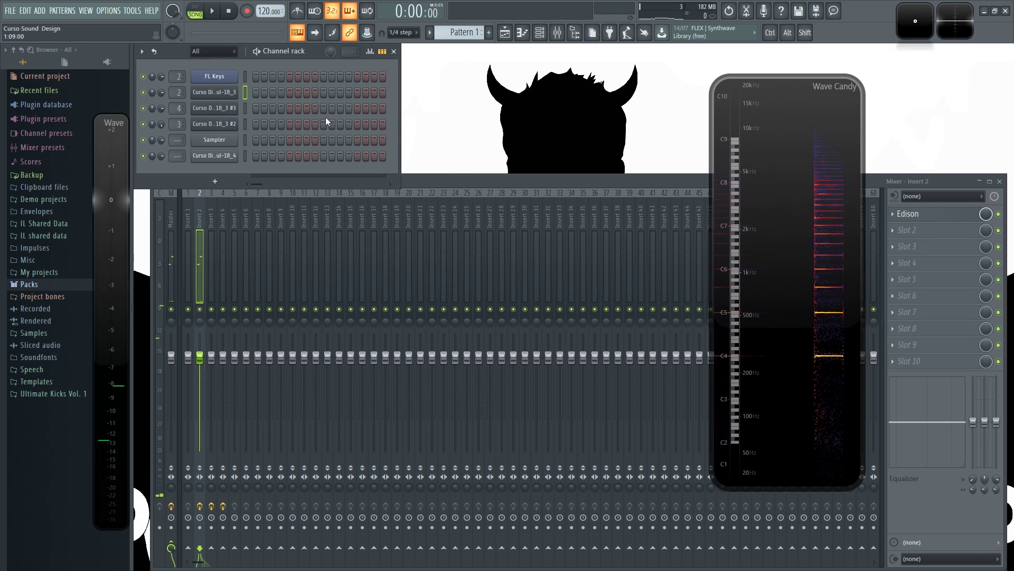
click(244, 155)
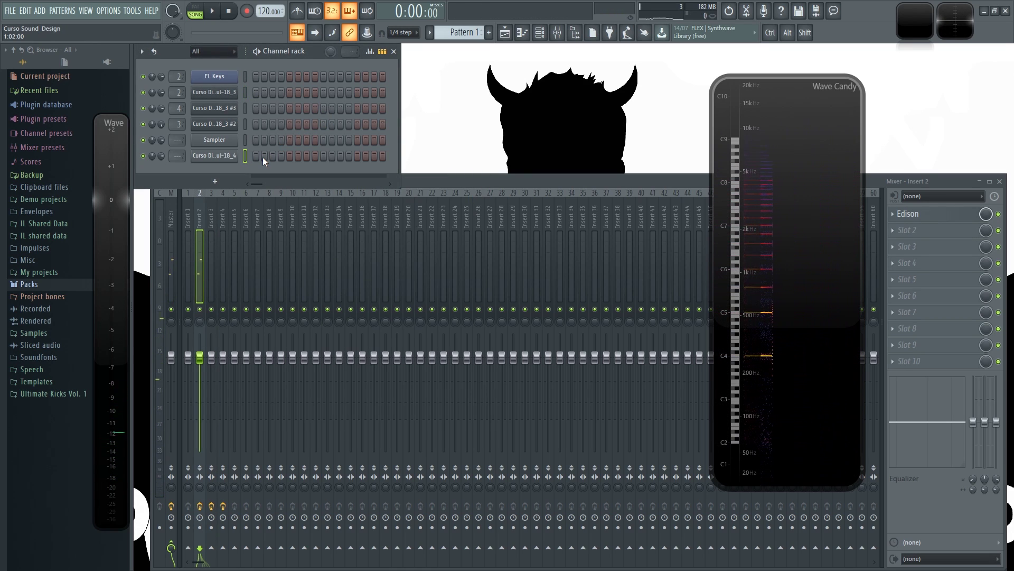
key(z)
click(245, 124)
key(z)
Try root note C7 on the #2 clone, audition a note, and return the root note to C5
click(214, 124)
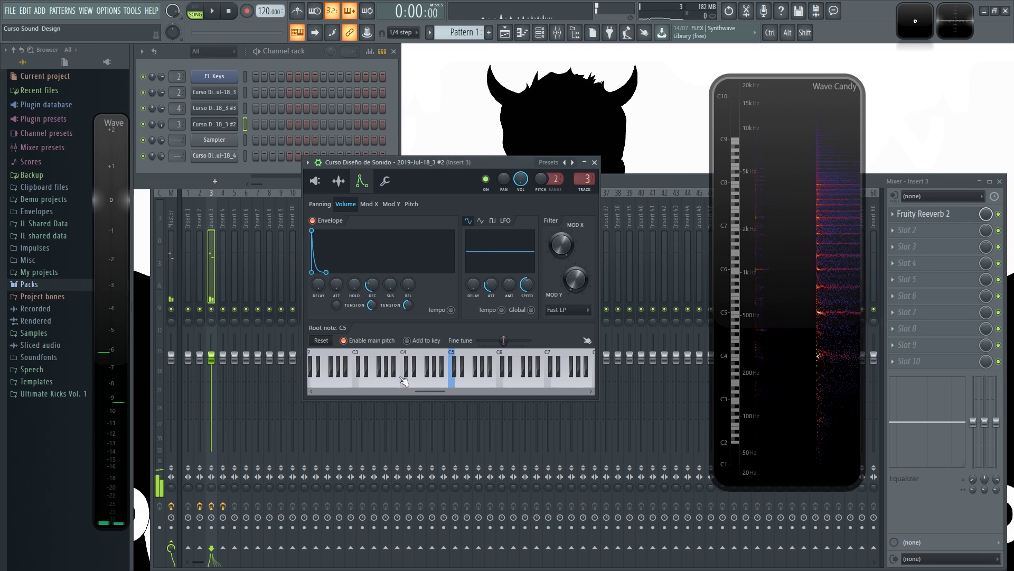
right_click(548, 385)
scroll(451, 393, right, 2)
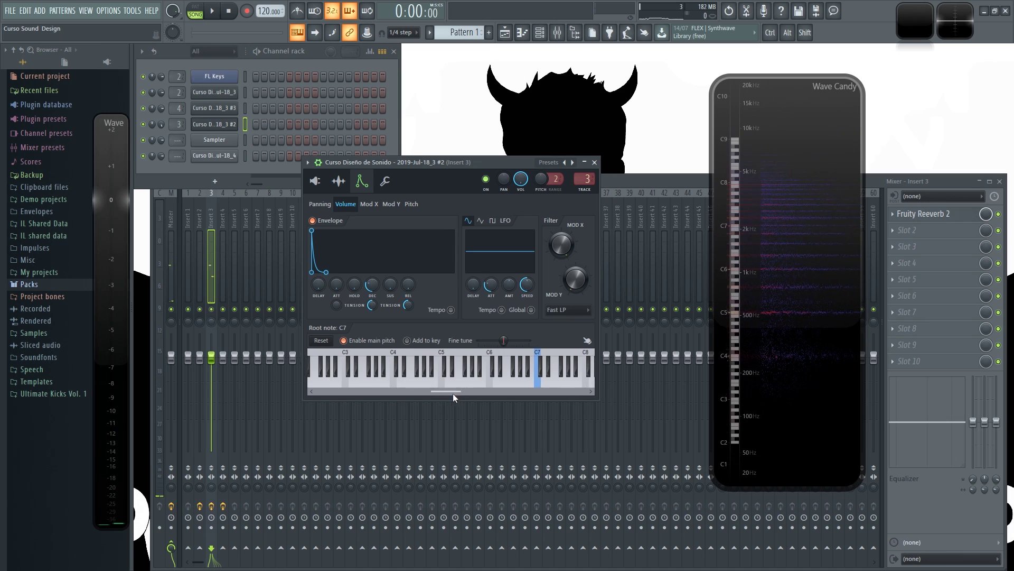
key(z)
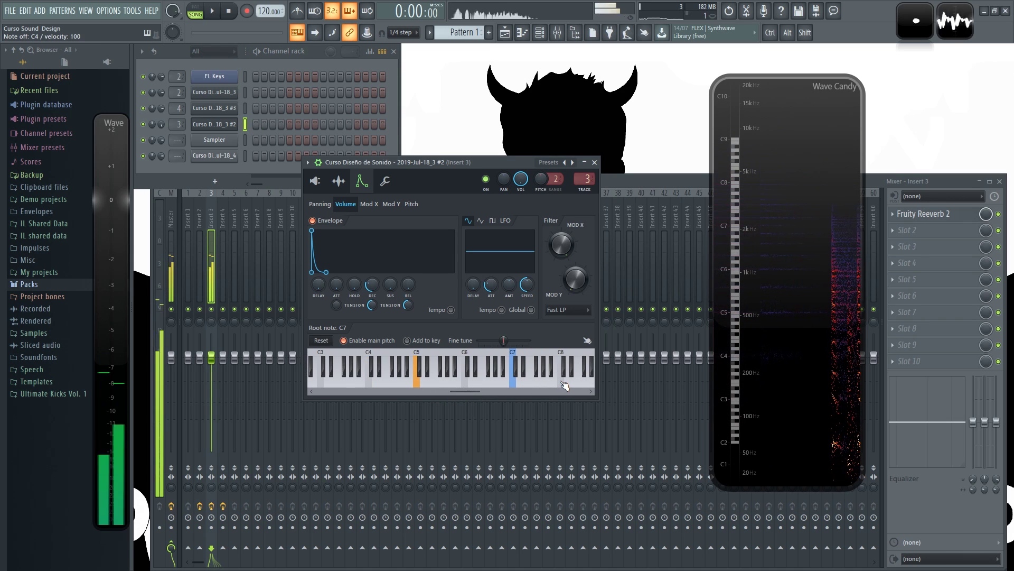
right_click(418, 386)
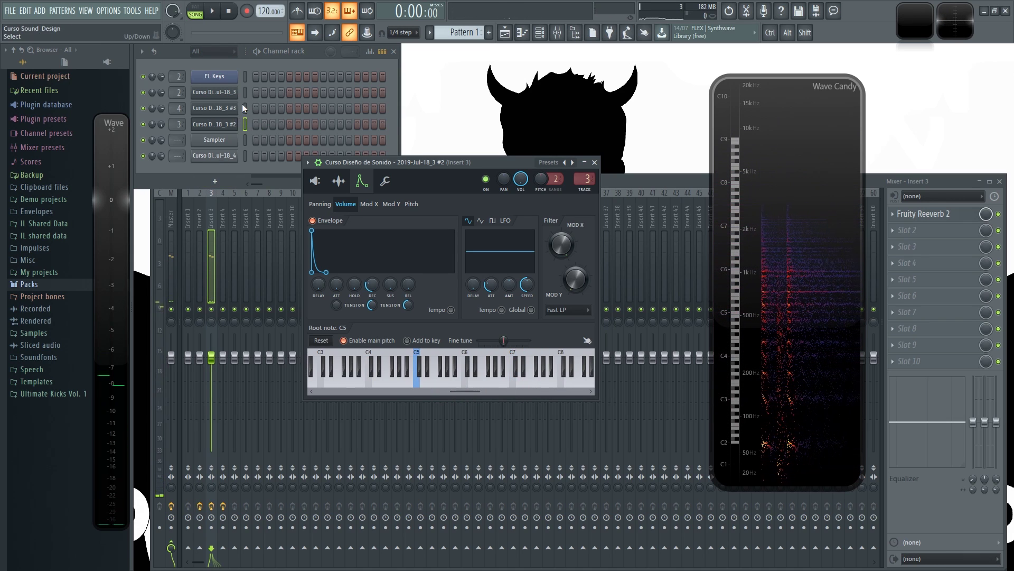
Audition the #3 clone and clone the original 18_3 Granulizer channel
click(231, 111)
key(z)
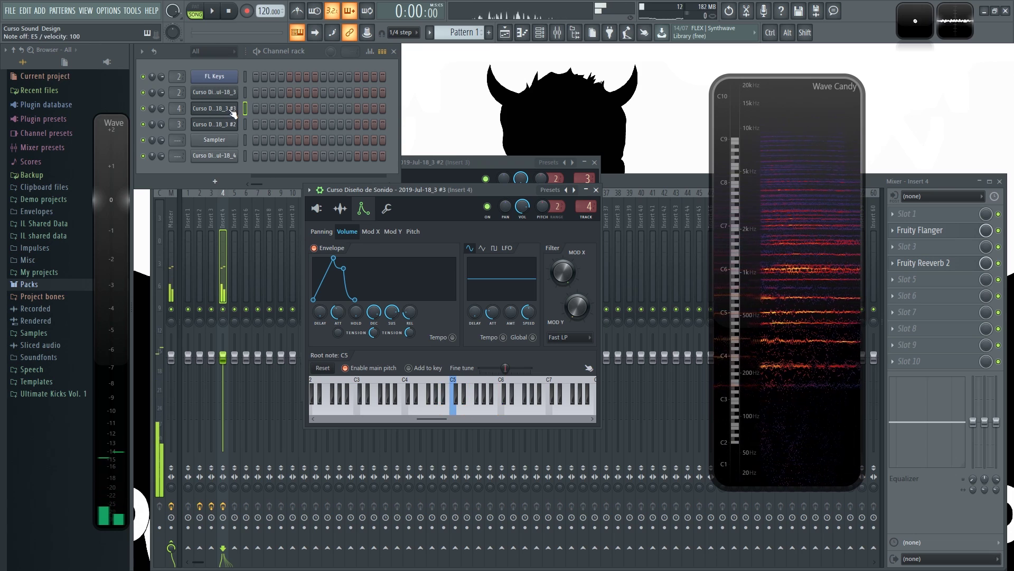
right_click(226, 95)
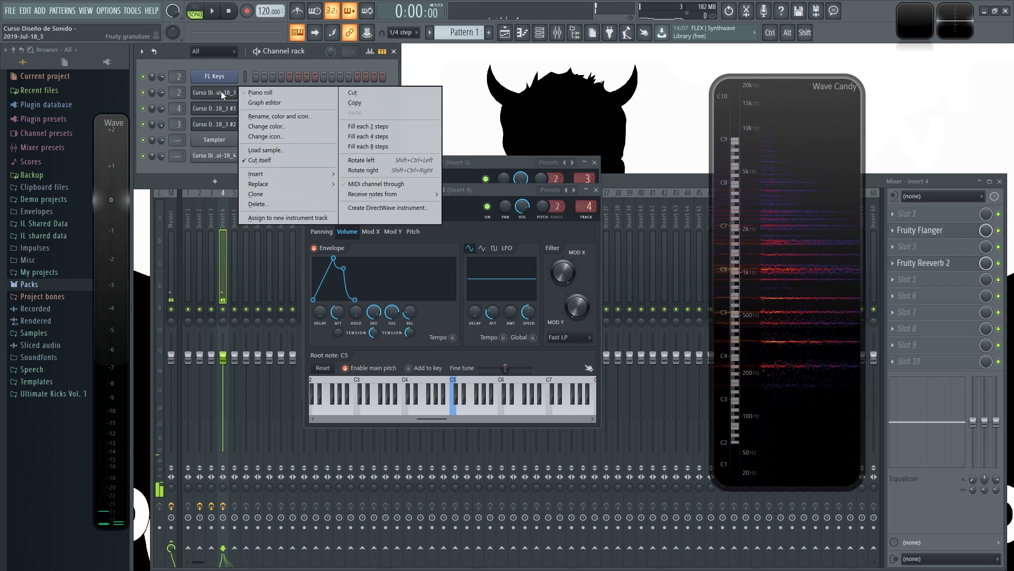
click(273, 191)
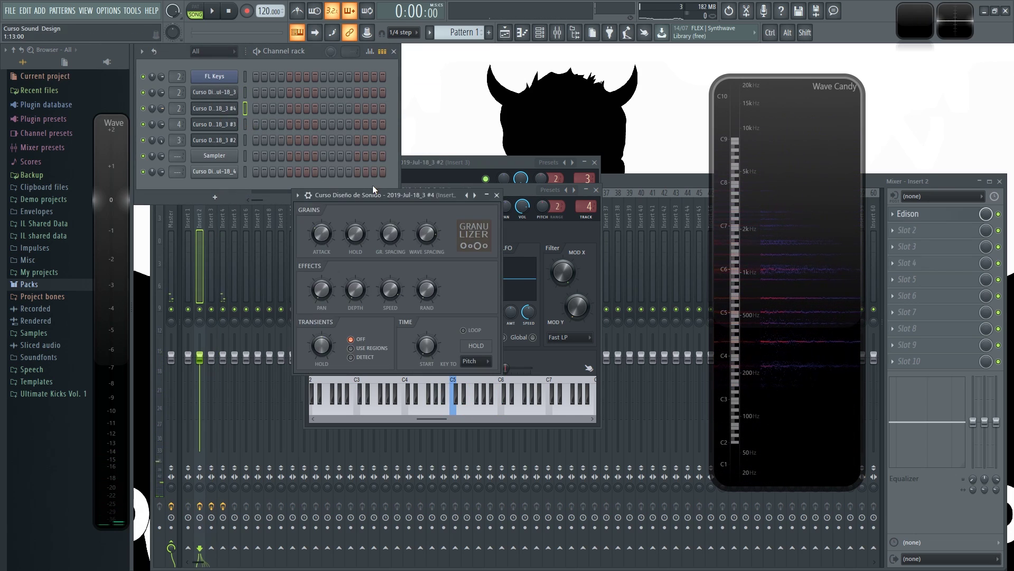
Close the #2 and #3 channel windows, and reposition the #4 clone's window with its channel settings revealed
drag(394, 198, 368, 186)
click(596, 189)
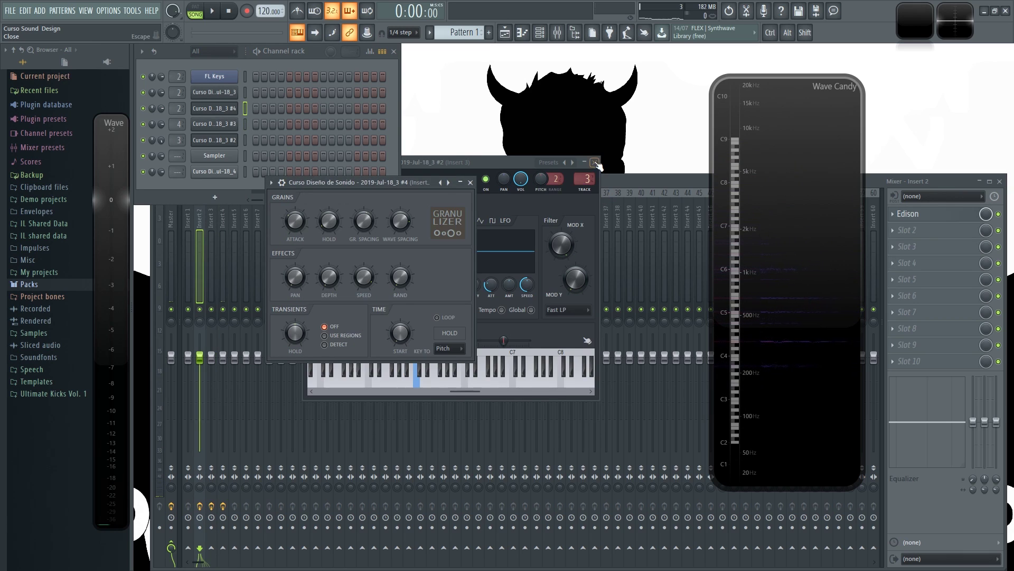
click(594, 162)
drag(363, 183, 416, 212)
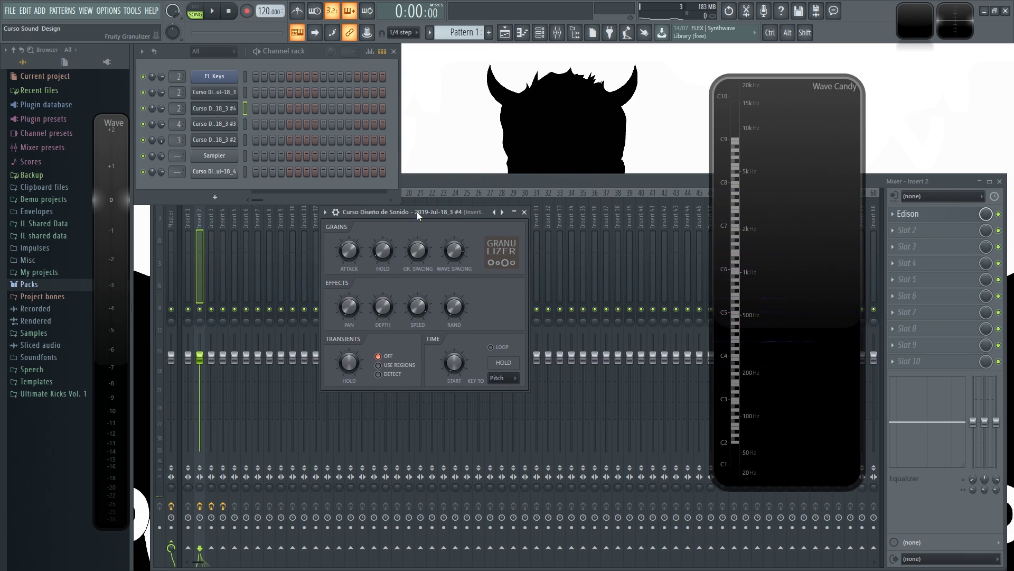
click(334, 211)
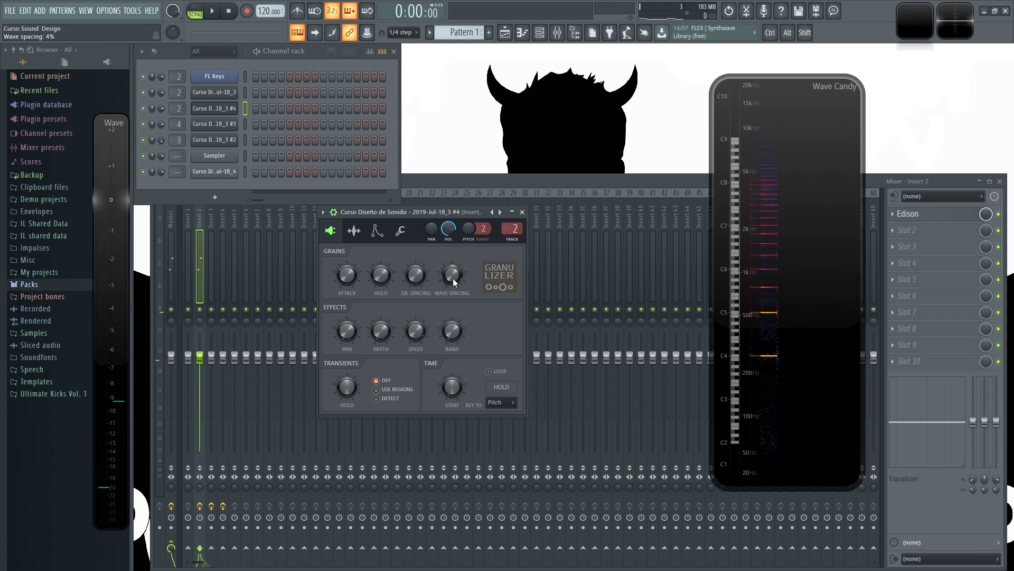
Adjust the grain spacing and grain hold time of the #4 clone while auditioning notes
mouse_move(418, 278)
mouse_down()
mouse_move(417, 264)
mouse_move(417, 296)
mouse_up()
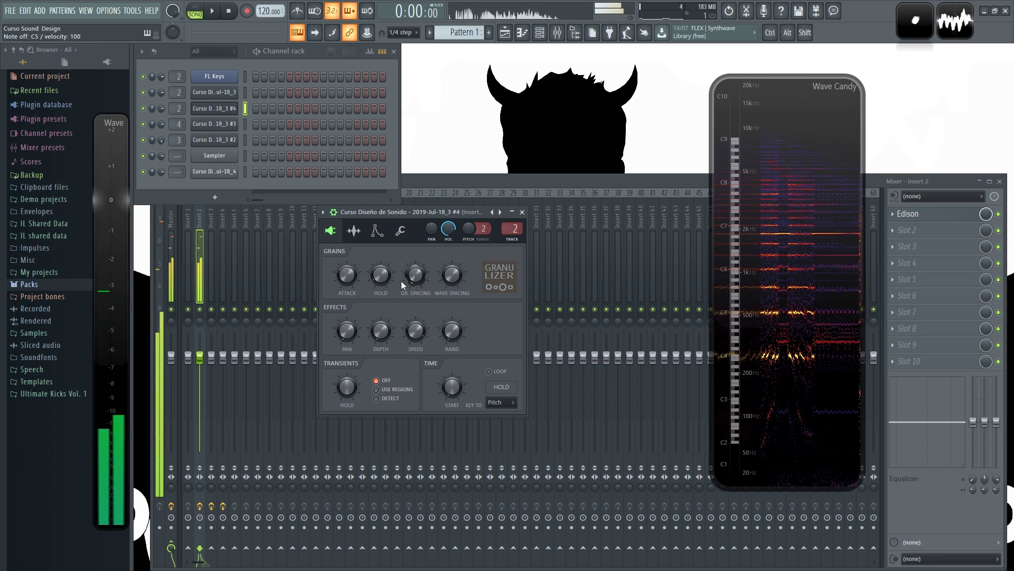
mouse_move(384, 278)
mouse_down()
mouse_move(384, 291)
mouse_move(378, 278)
mouse_up()
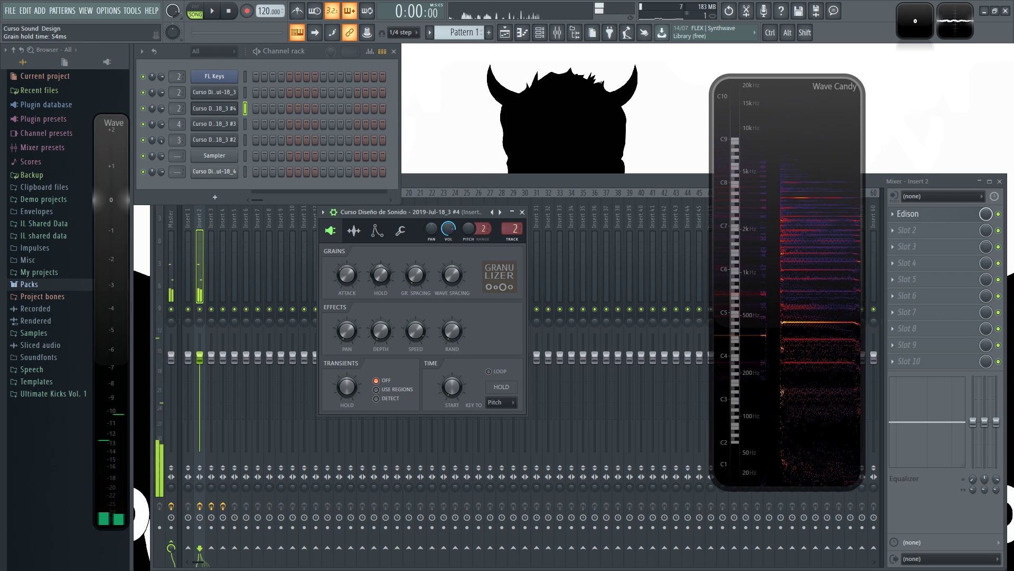
drag(381, 275, 381, 277)
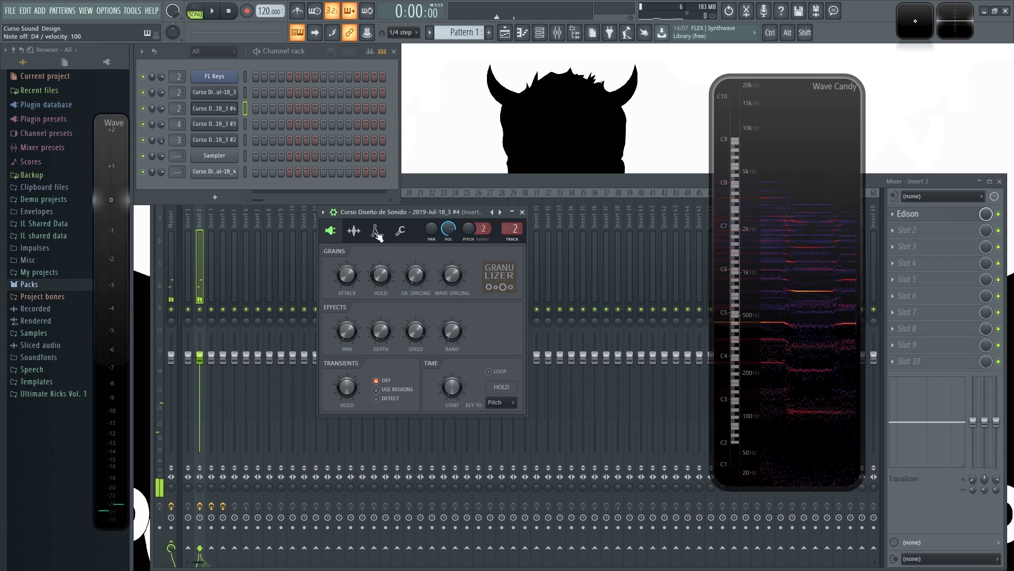
Enable the #4 clone's pitch envelope and shape its decay with zero hold and zero sustain, auditioning notes along the way
click(377, 231)
click(427, 255)
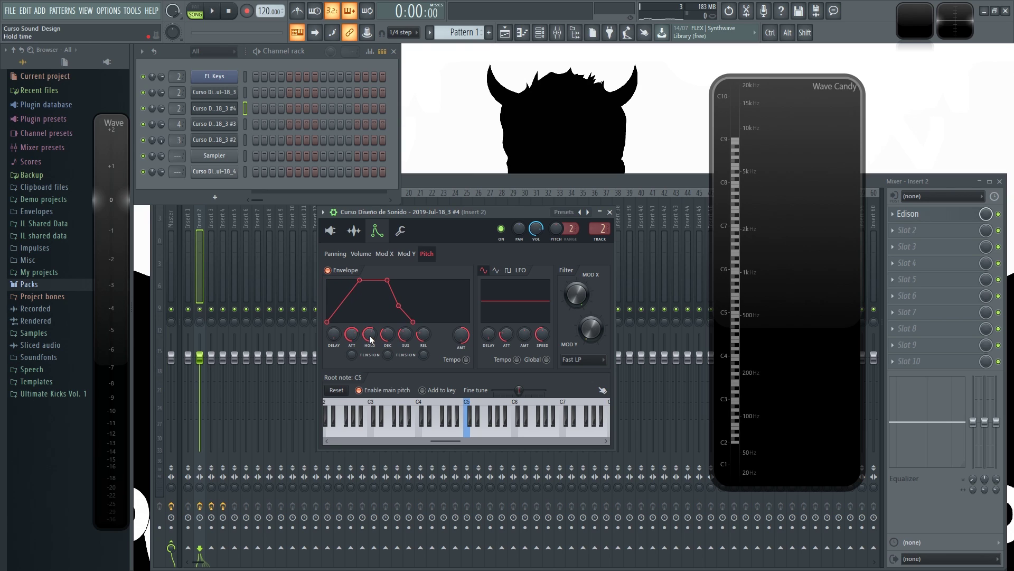
key(x)
key(x)
drag(370, 338, 388, 328)
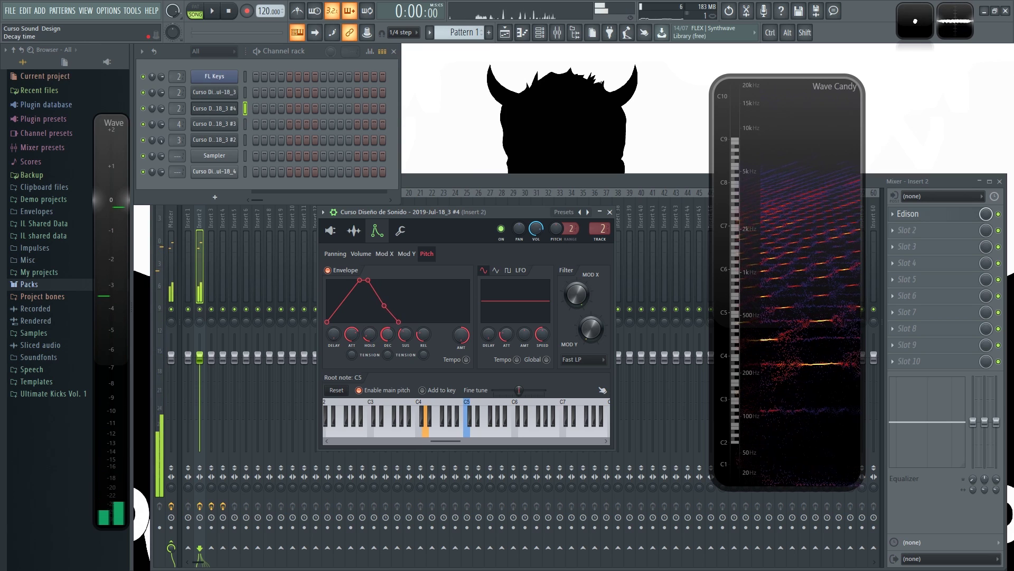
key(x)
mouse_move(406, 334)
mouse_down()
mouse_move(405, 344)
mouse_move(374, 349)
mouse_move(407, 346)
mouse_up()
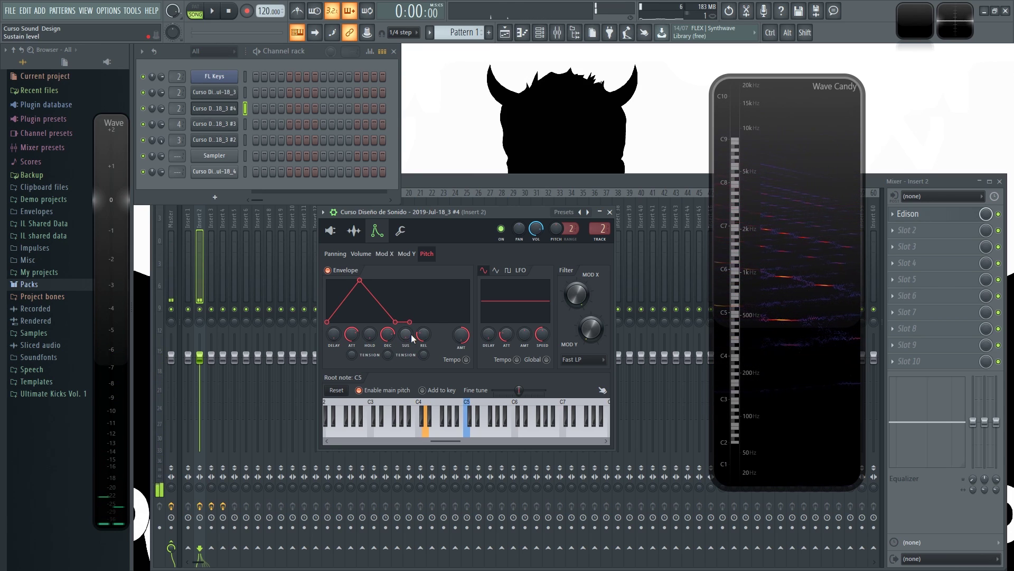
key(z)
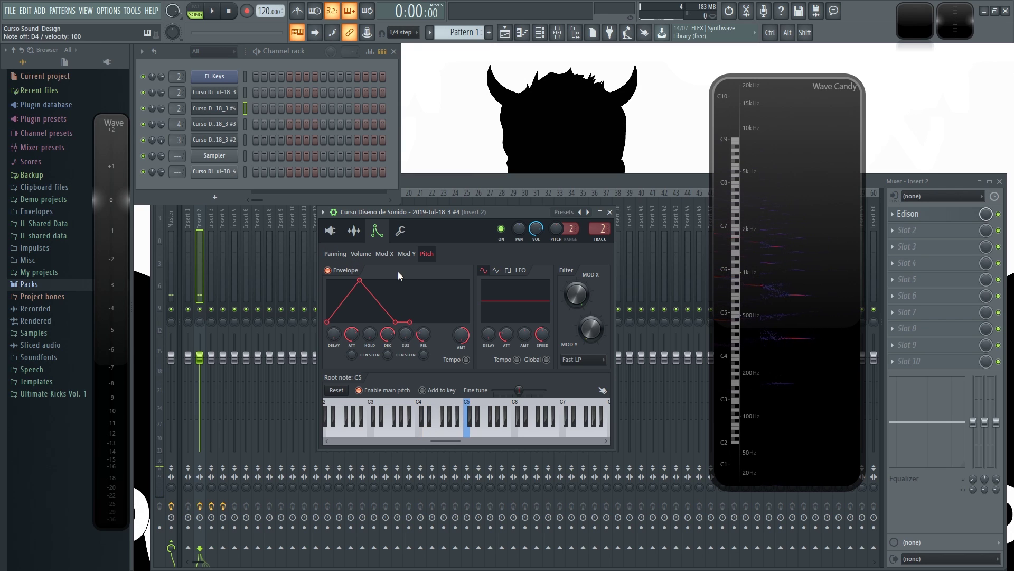
Review the #4 clone's volume envelope and set the ring modulation mix in its precomputed effects to 38%
click(361, 253)
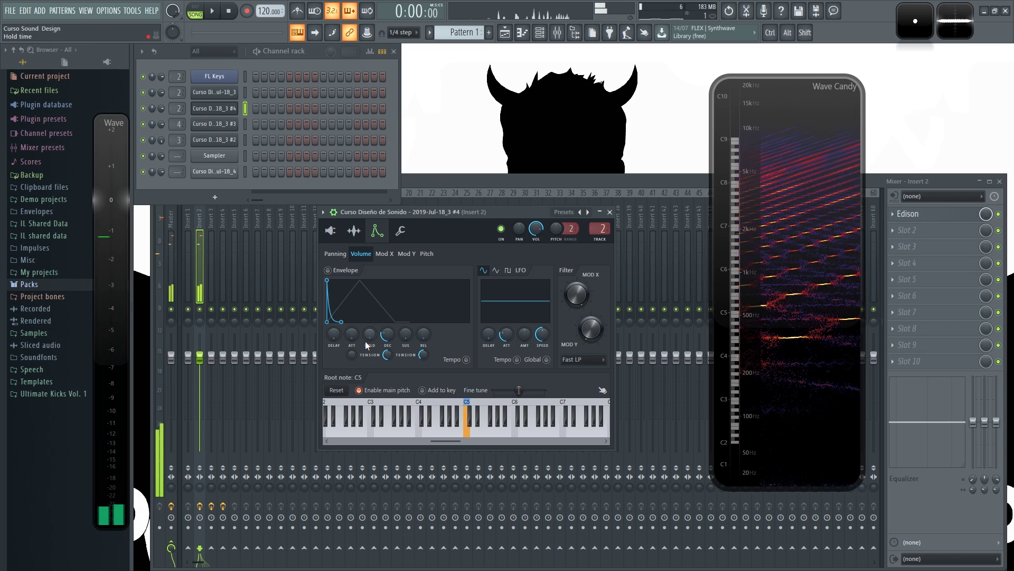
click(354, 230)
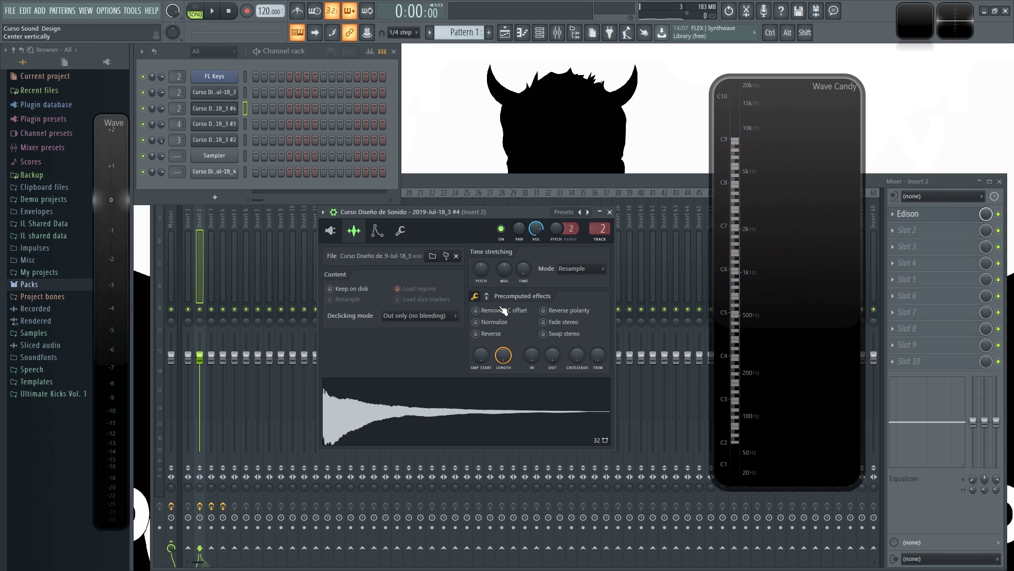
click(486, 296)
mouse_move(526, 321)
mouse_down()
mouse_move(523, 309)
mouse_move(519, 319)
mouse_up()
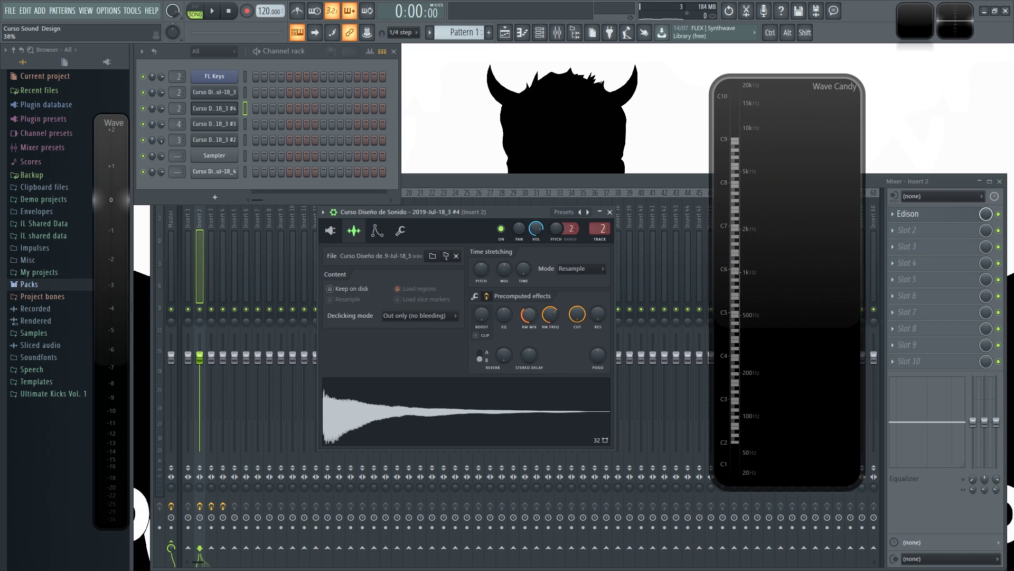
click(401, 231)
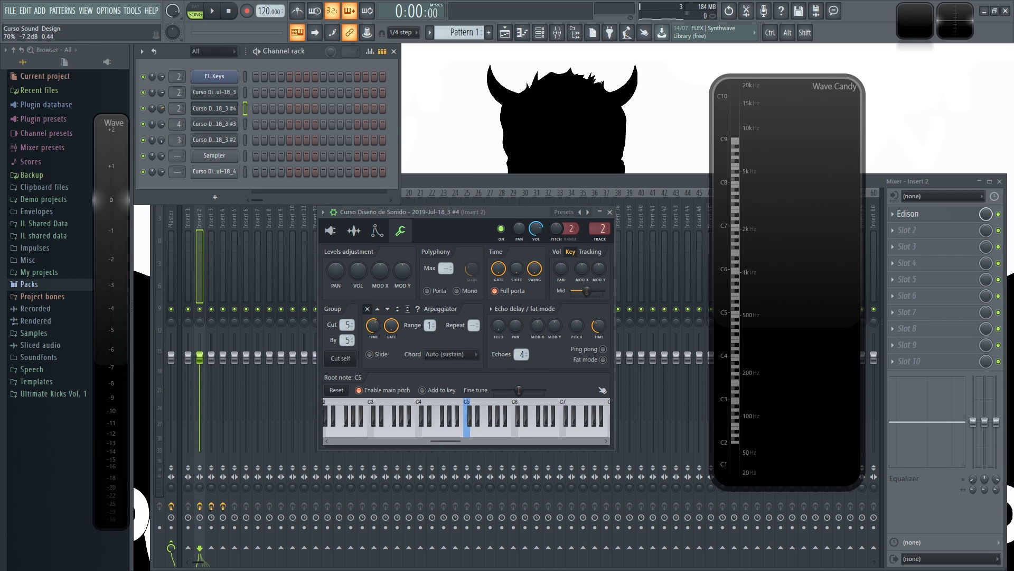
Route the #4 clone to mixer insert 4 and audition it through the flanger and reverb
key(z)
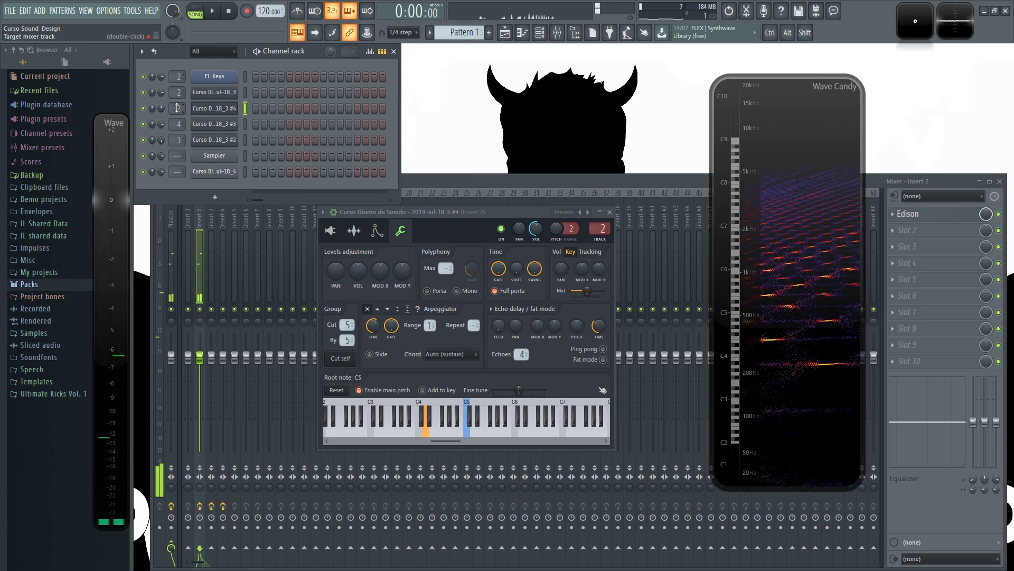
scroll(180, 109, up, 2)
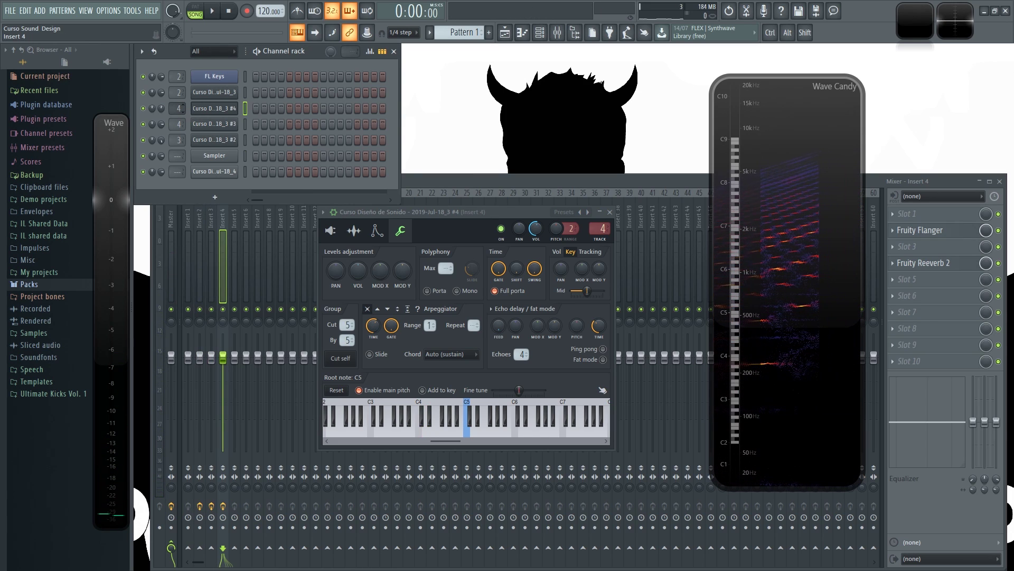
key(x)
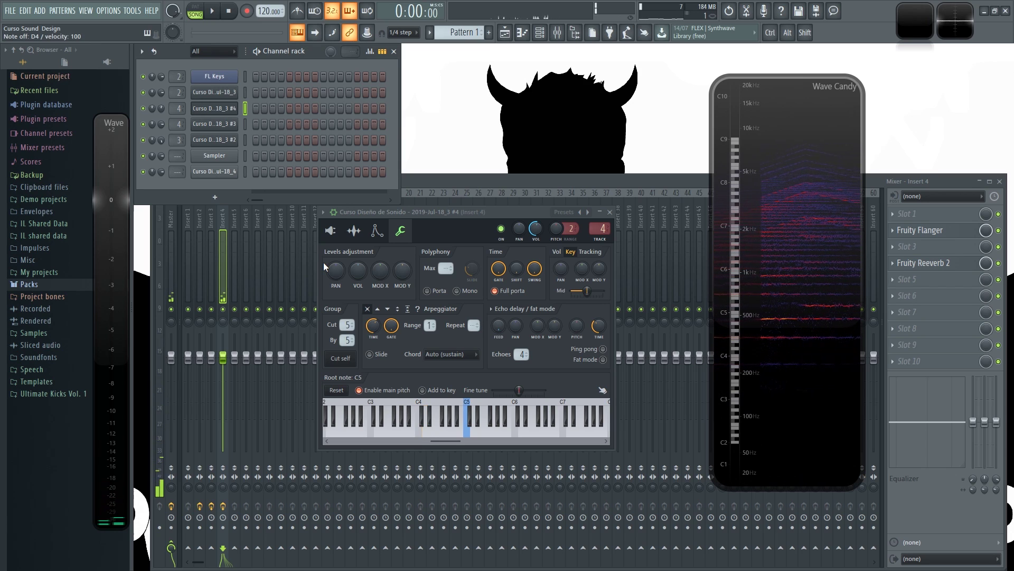
Adjust the modulation amount of the #4 clone's pitch envelope and audition the result, including a C7 note
click(377, 230)
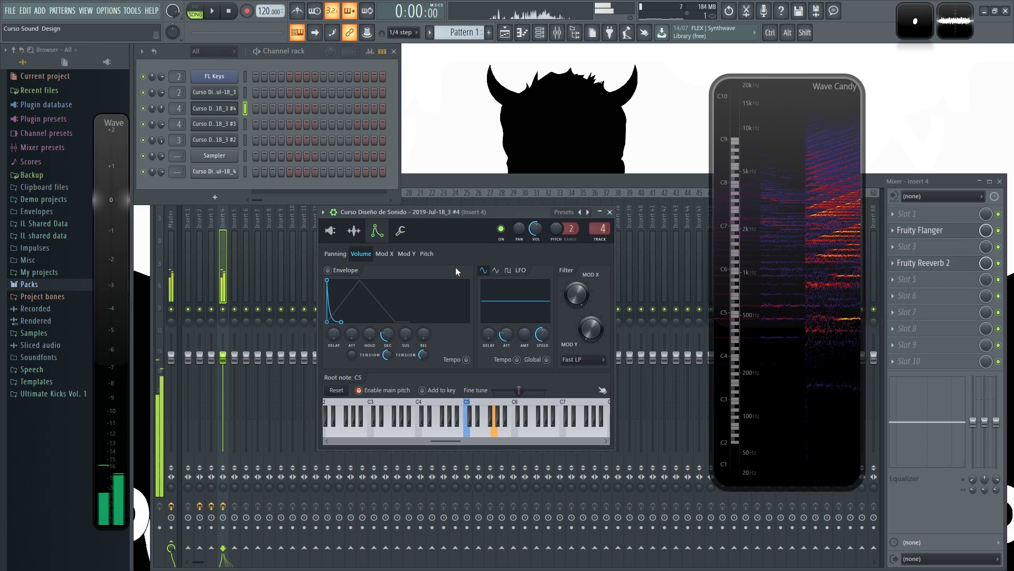
click(427, 254)
drag(461, 335, 458, 334)
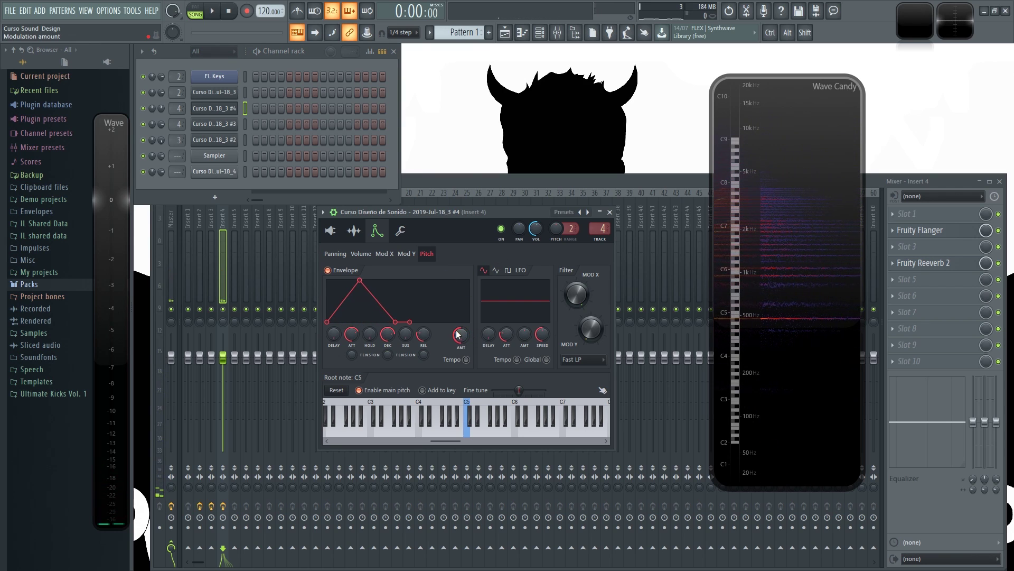
key(z)
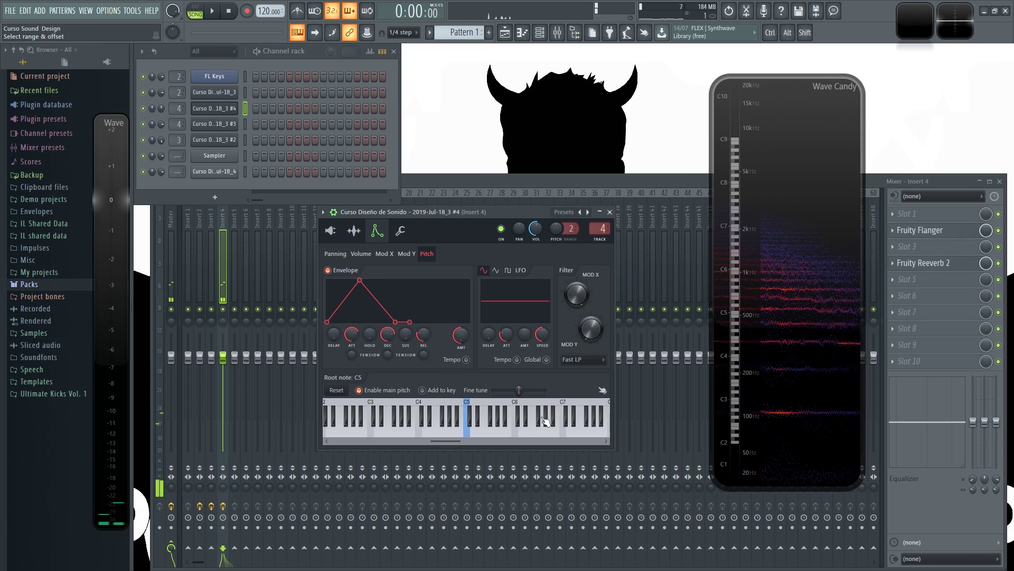
click(566, 432)
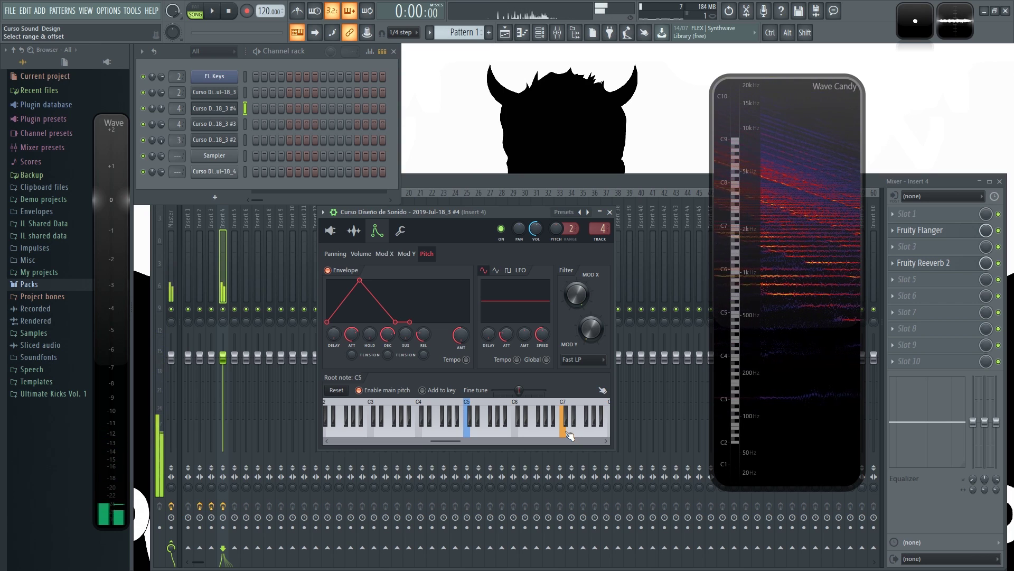
Audition the #4 clone's C7 note and bring up its Granulizer grain settings, moving the plugin window slightly
drag(569, 434, 569, 434)
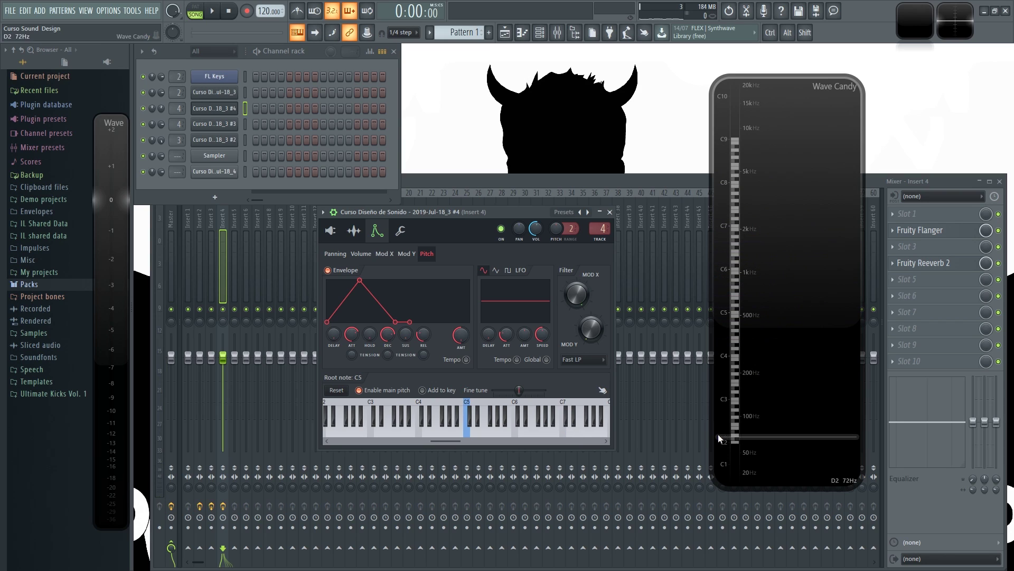
click(330, 230)
drag(425, 214, 435, 225)
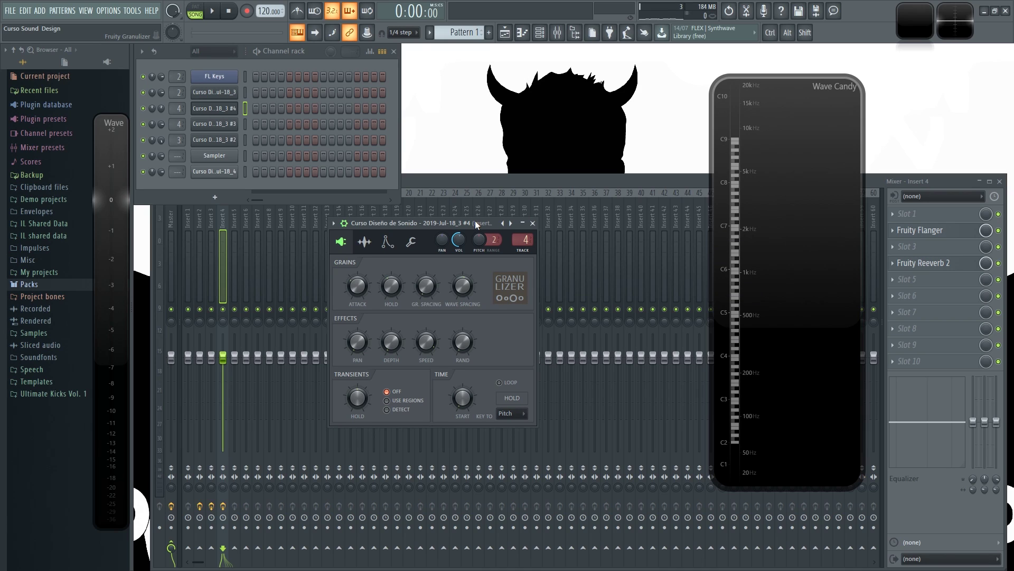
Compare FL Keys, the first Granulizer channel and the #4 and #3 clones by selecting and auditioning each in turn
click(245, 78)
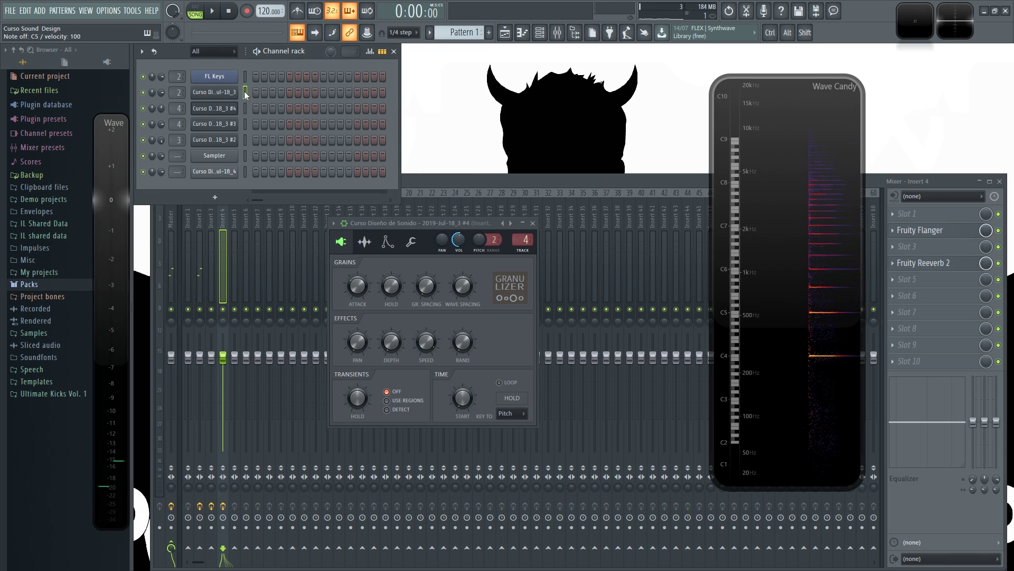
click(244, 91)
click(245, 107)
click(247, 122)
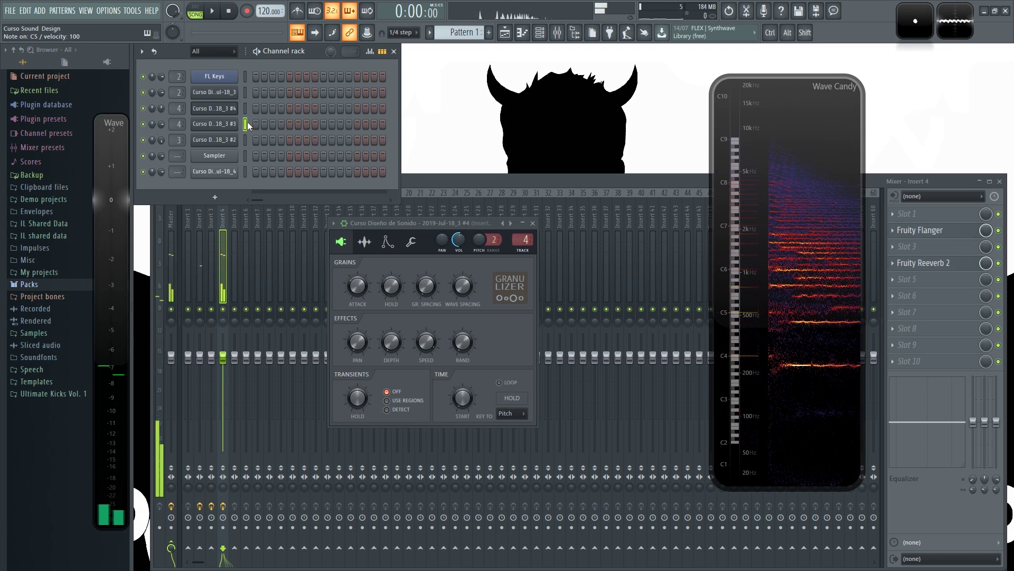
Set the #2 clone's root note to C7, compare it with the last sample channel, and close the clone's settings
click(246, 139)
right_click(547, 376)
click(246, 169)
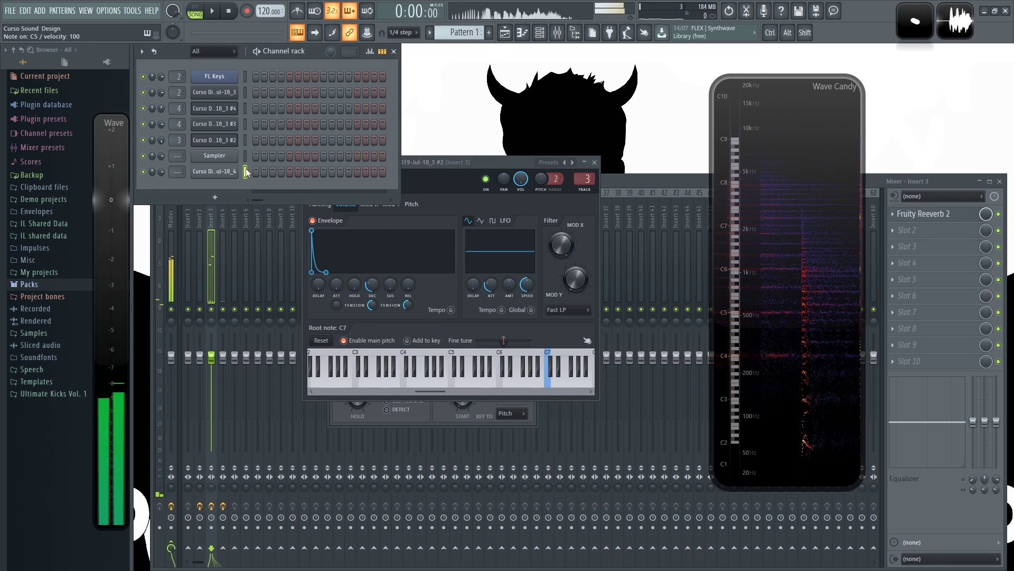
click(594, 162)
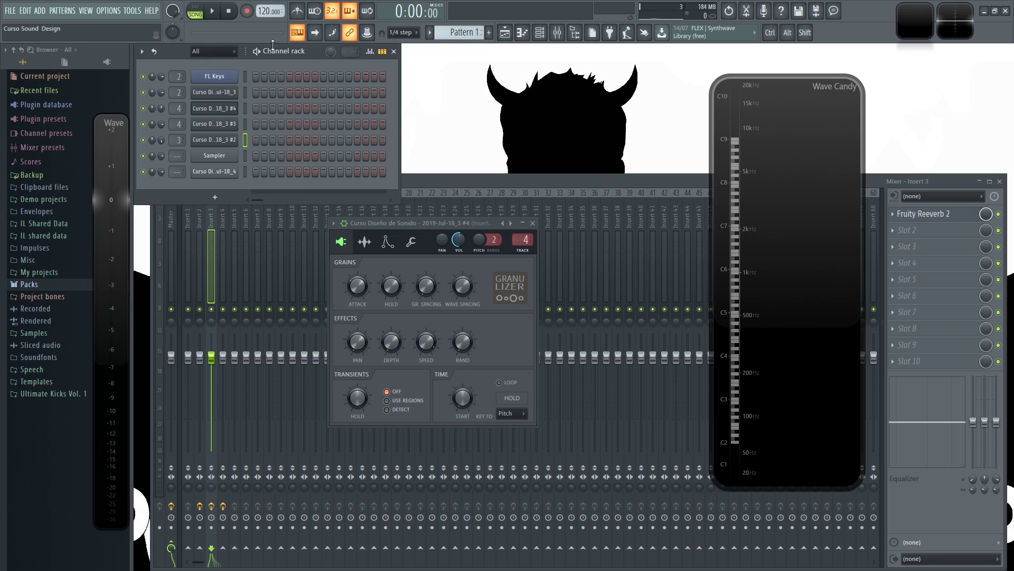
Audition FL Keys again and compare it with the #4 clone
click(246, 76)
click(244, 111)
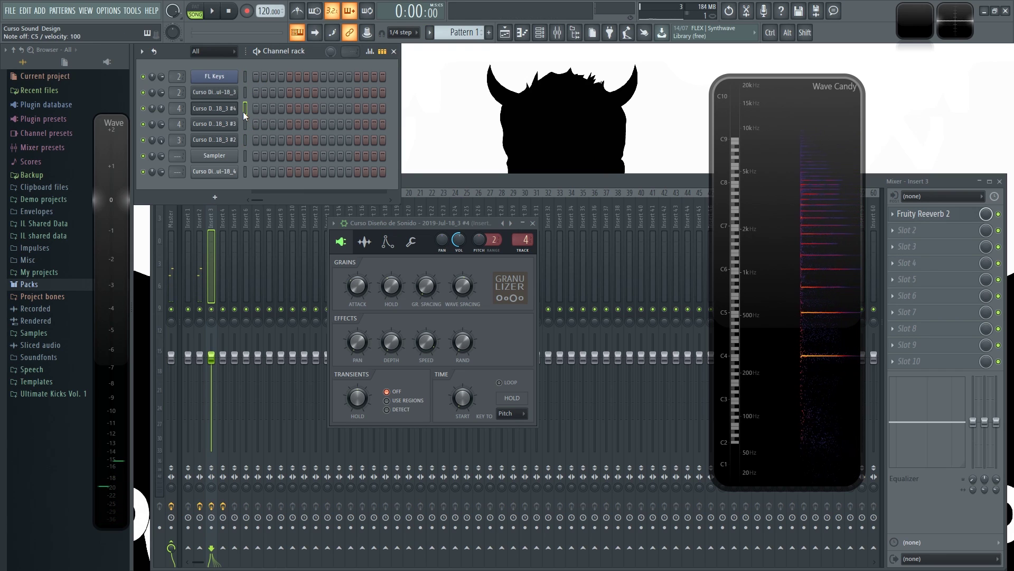
click(244, 111)
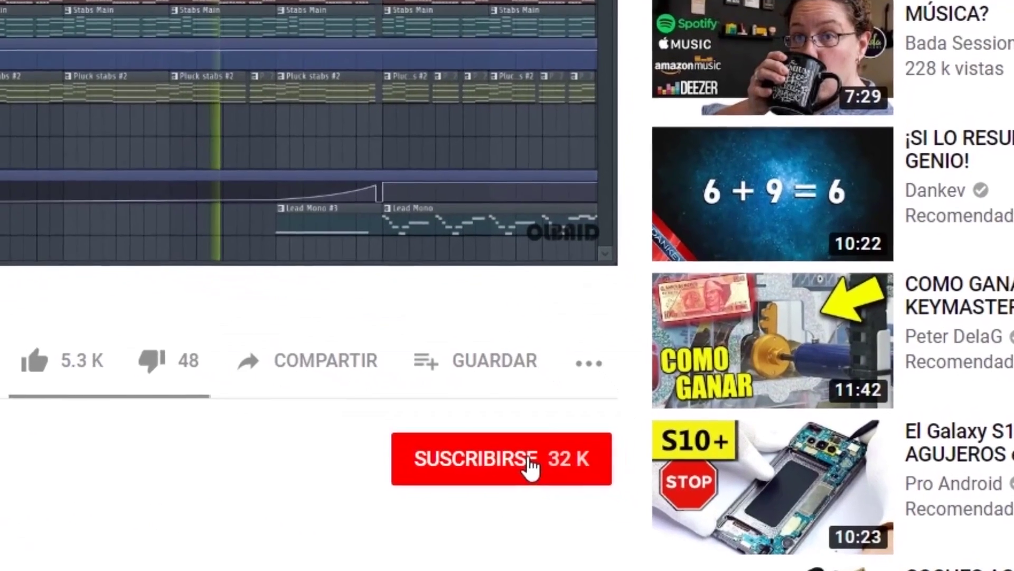
click(574, 483)
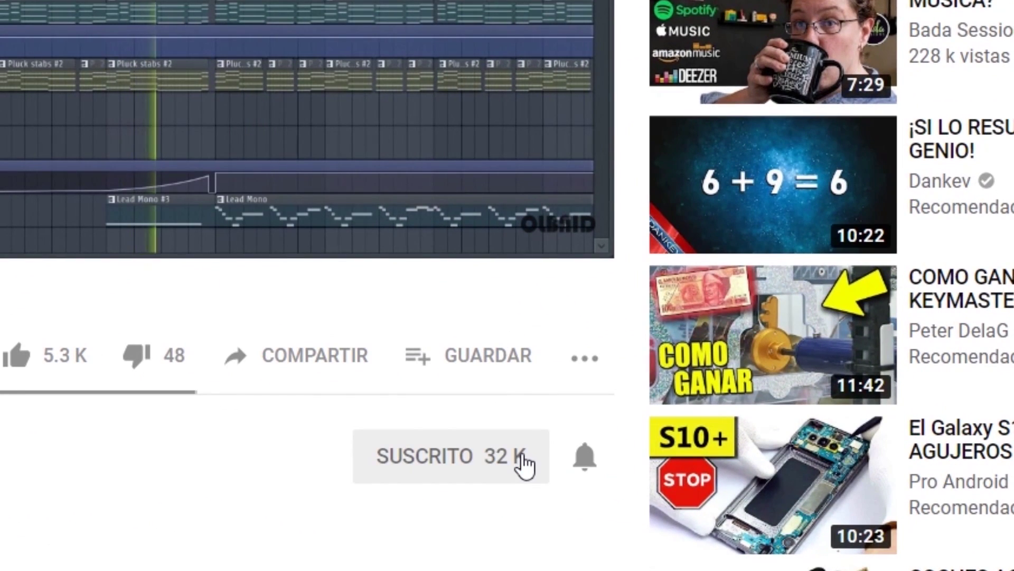
click(589, 469)
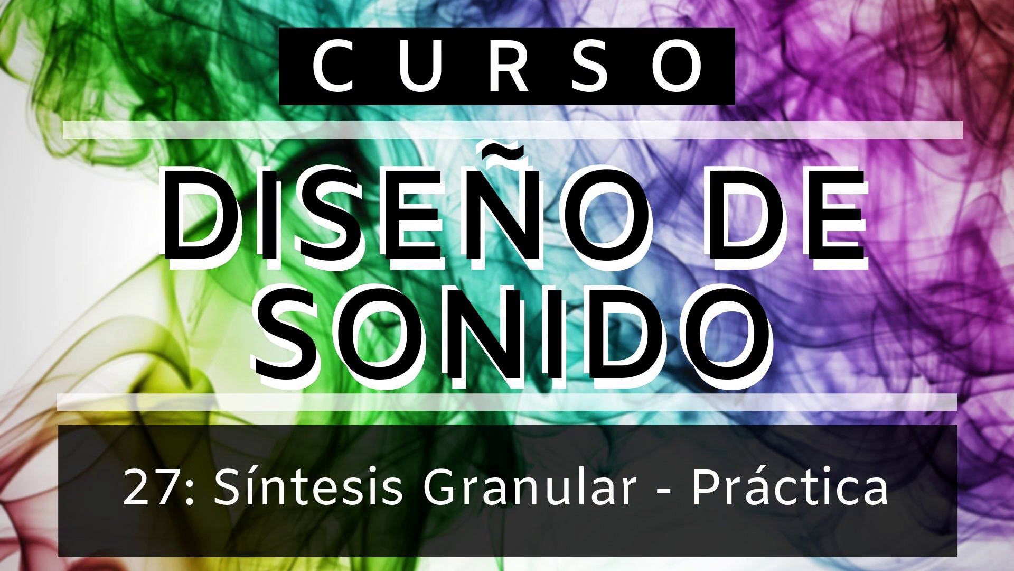